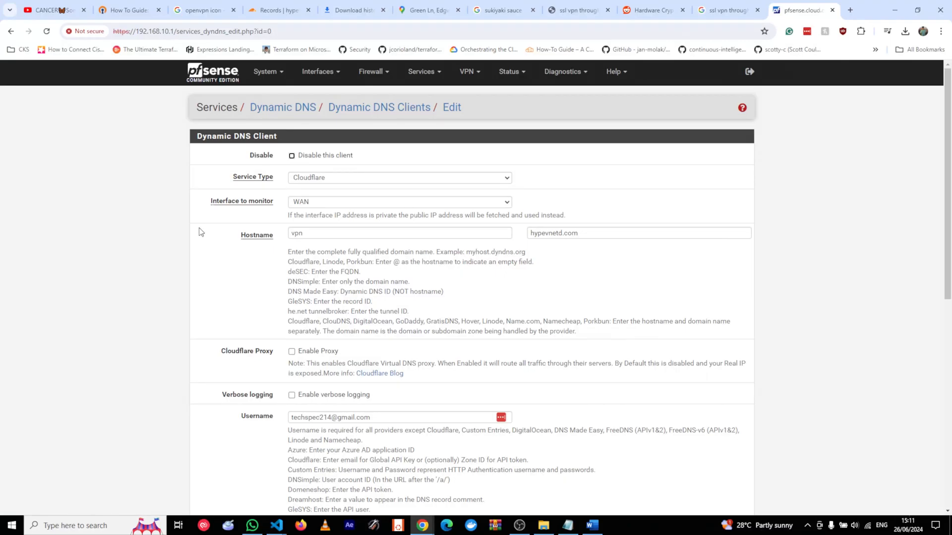
click(420, 73)
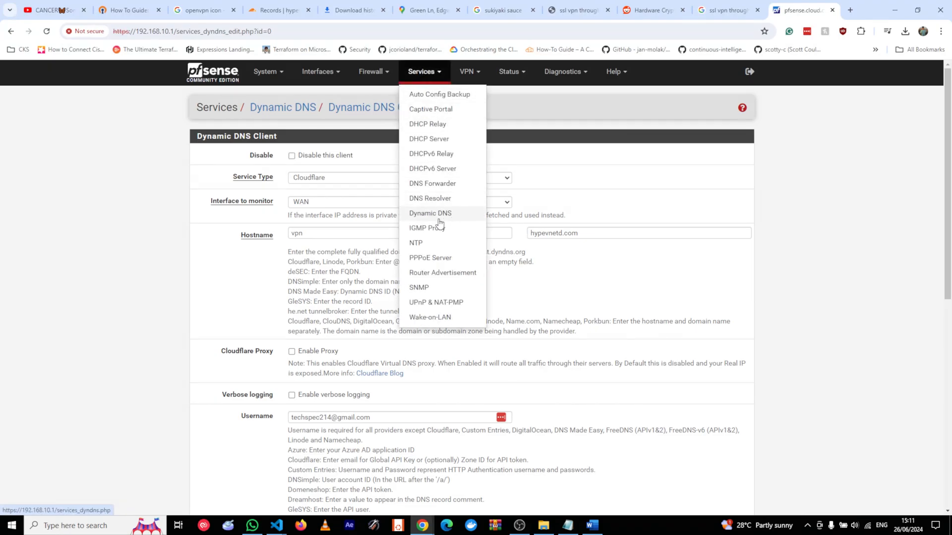
click(138, 227)
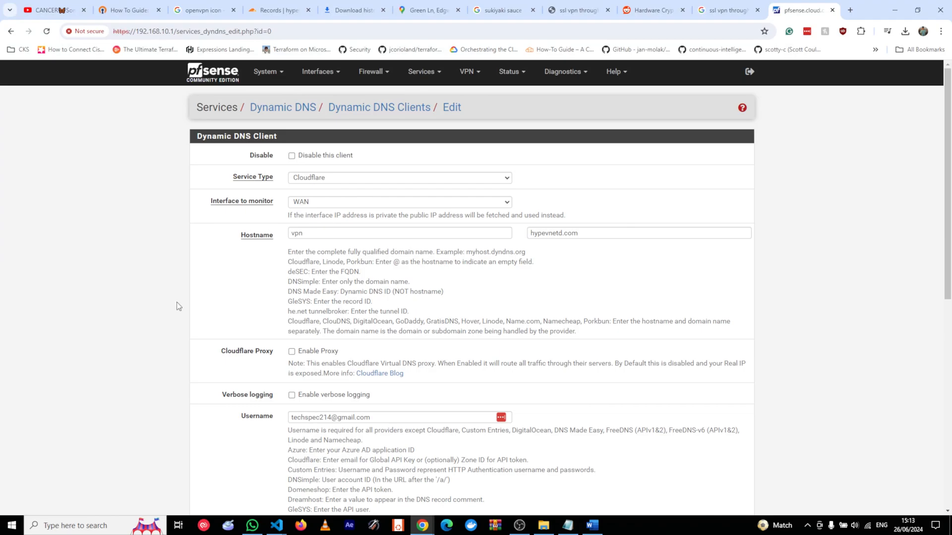
scroll(135, 297, down, 4)
scroll(154, 297, down, 4)
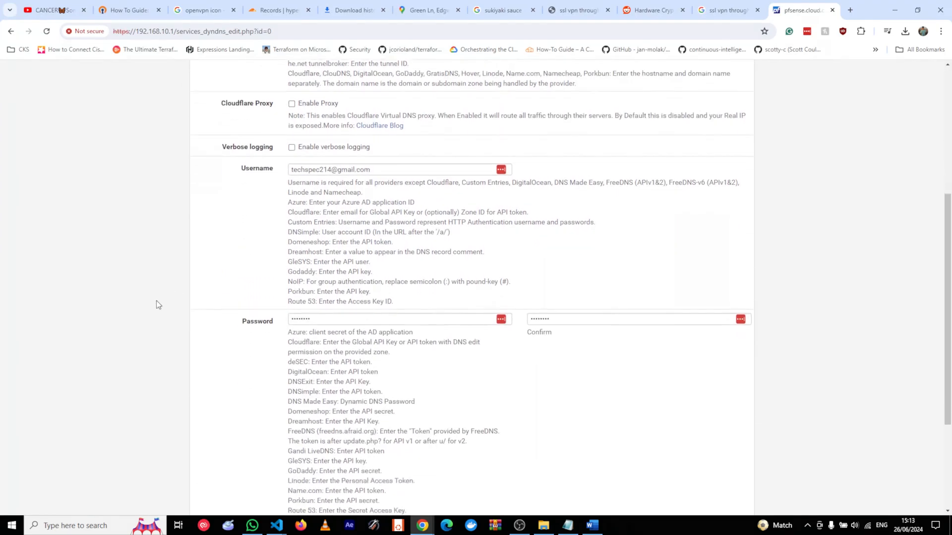
scroll(221, 327, up, 3)
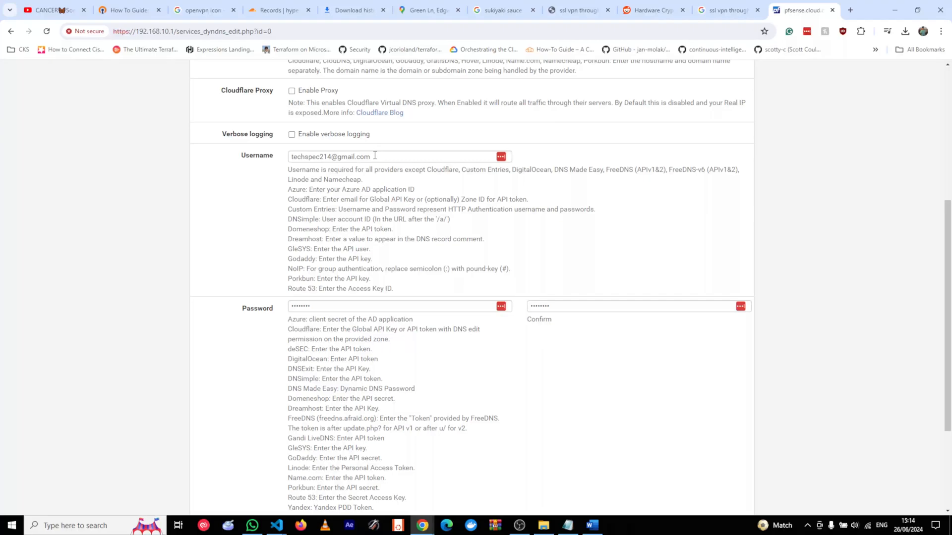
scroll(494, 367, up, 5)
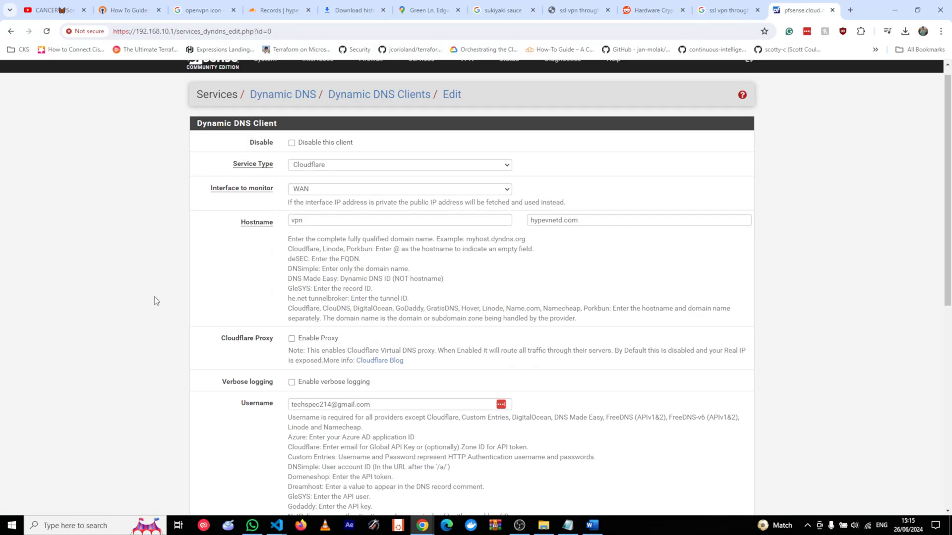
scroll(235, 302, down, 1)
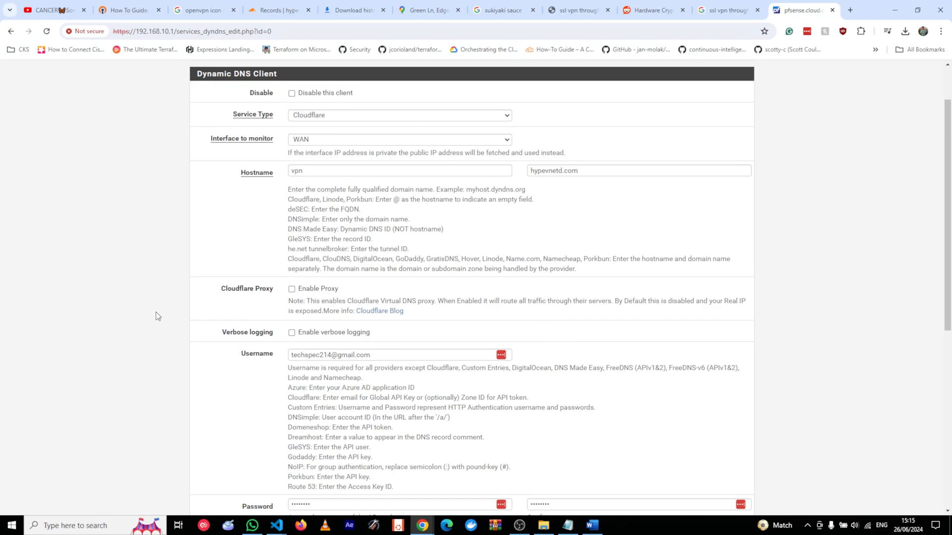
scroll(155, 316, down, 7)
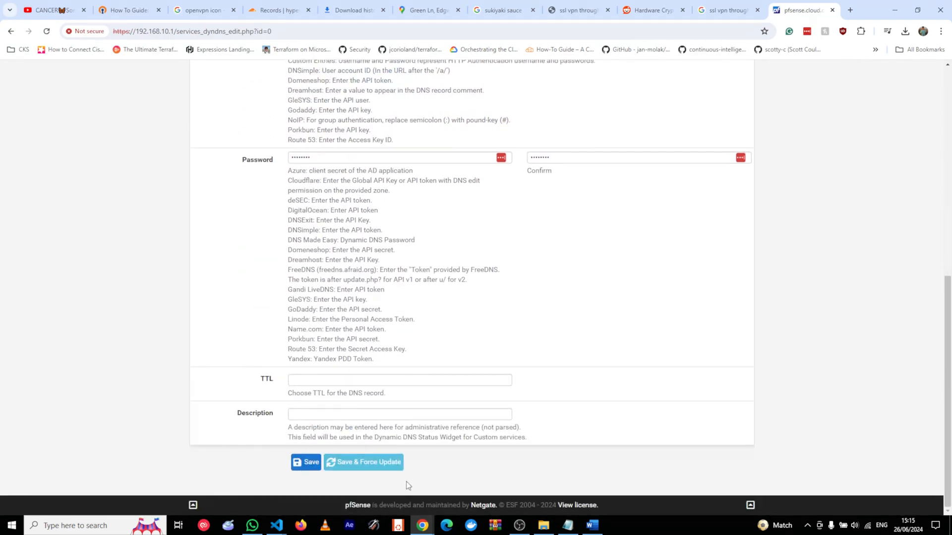
Save and force-update the vpn.hypevnetd.com DNS client, then launch the OpenVPN remote access wizard.
click(381, 468)
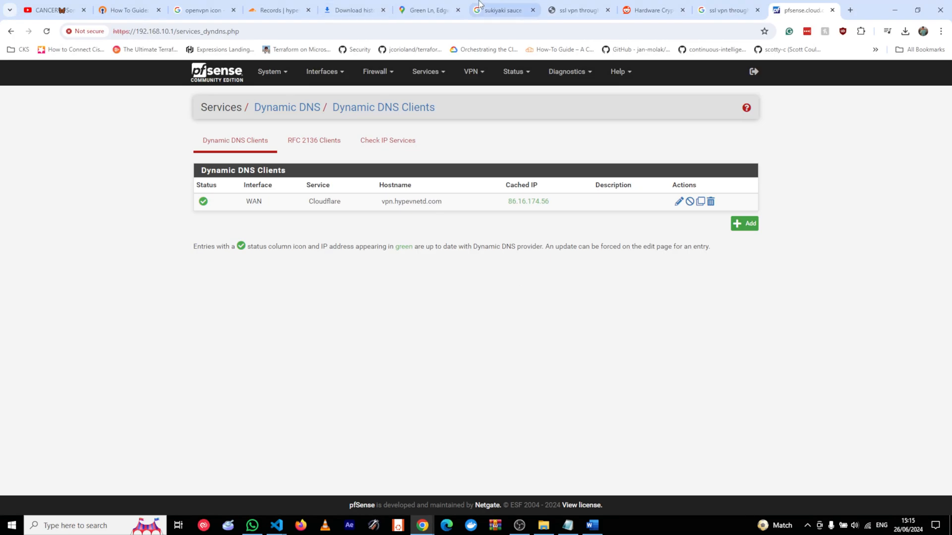
click(469, 74)
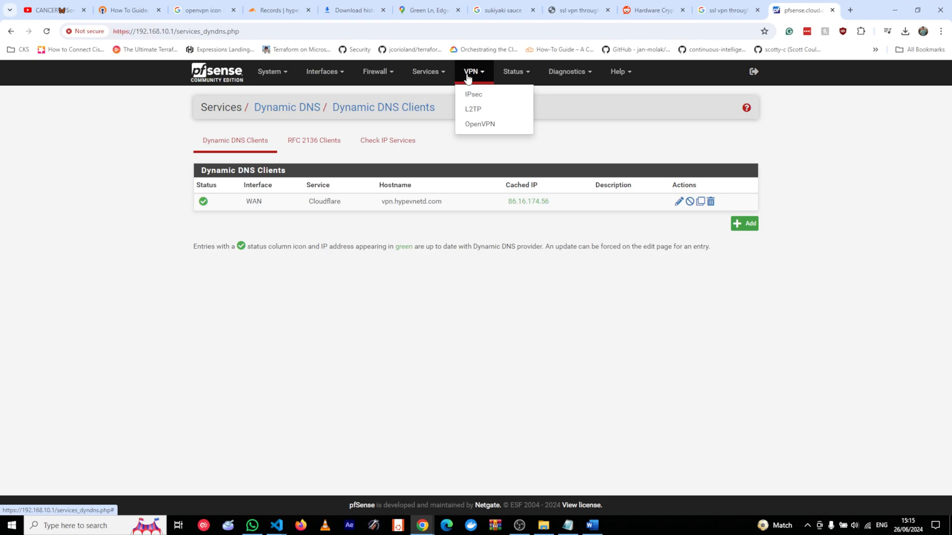
click(479, 123)
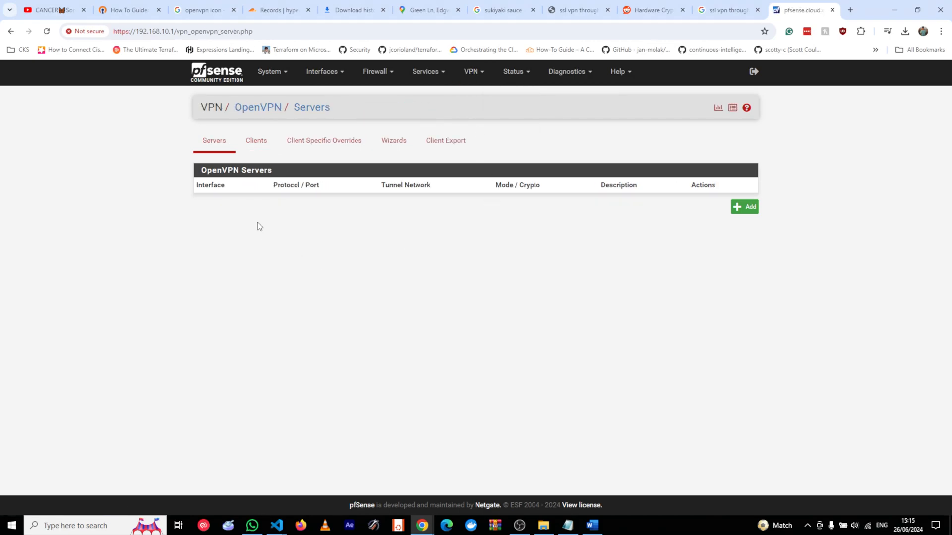
click(393, 140)
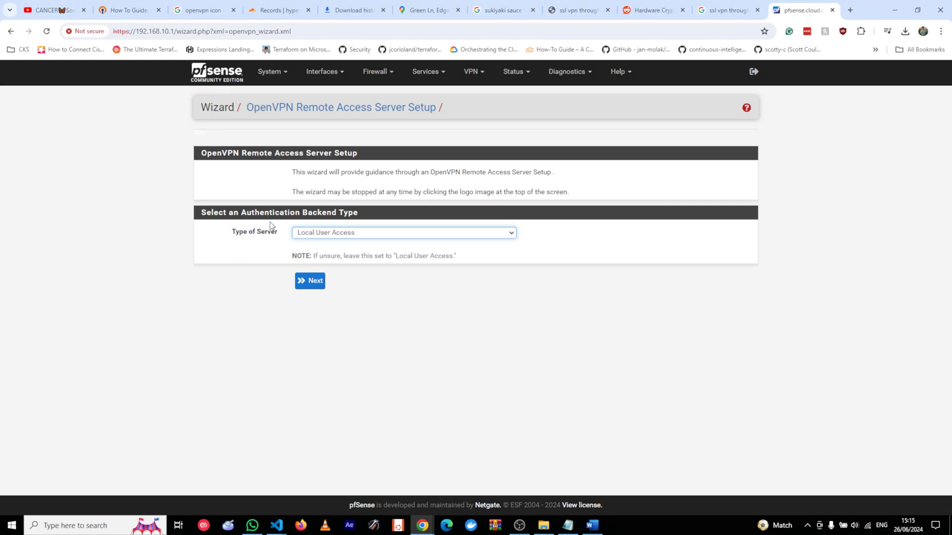
click(331, 234)
Keep Local User Access as the server type and advance to the certificate authority page.
click(225, 268)
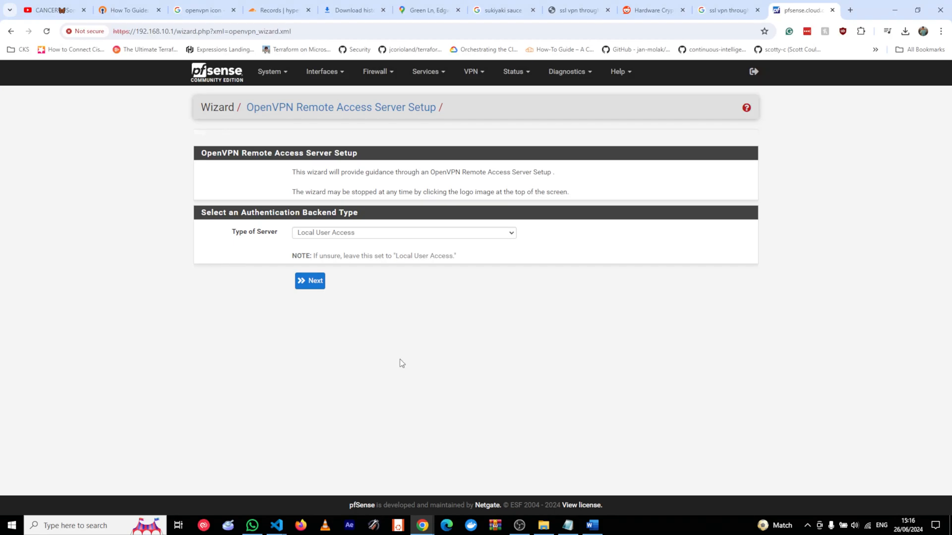
click(311, 284)
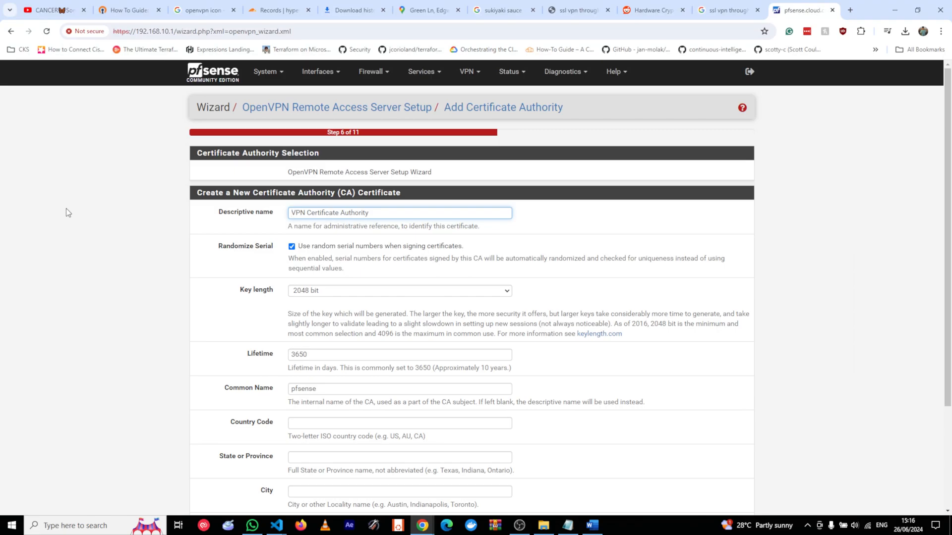
Replace the CA common name pfsense with vpn.hypeventd.com.
scroll(81, 279, down, 2)
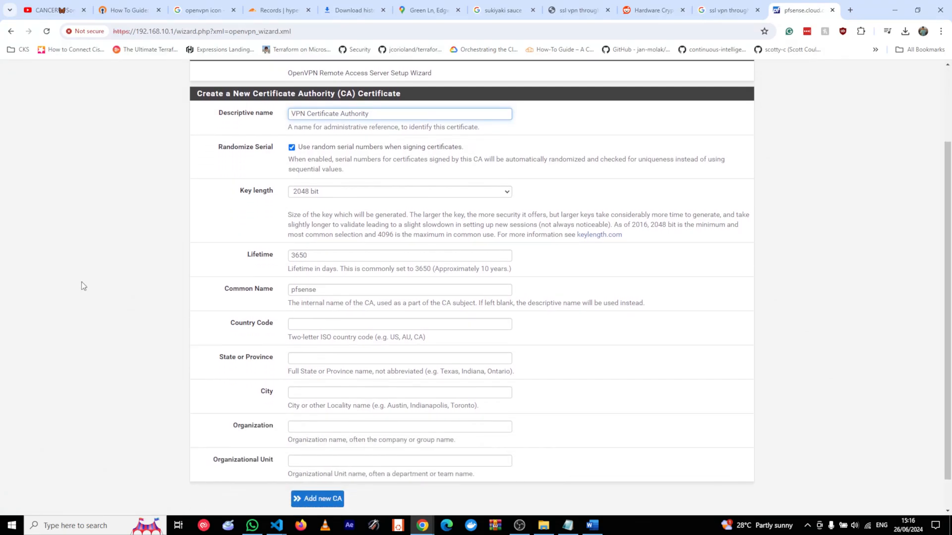
double_click(335, 293)
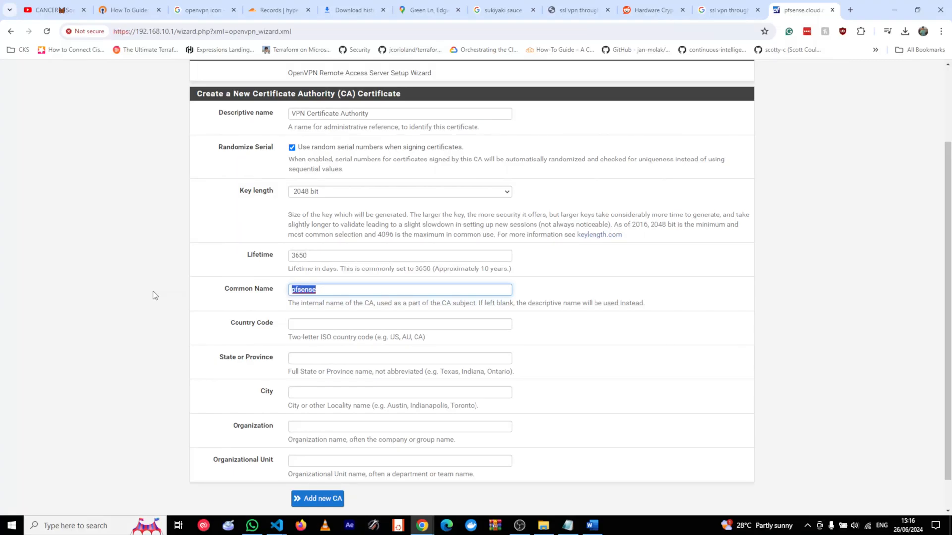
text(vpn.hy)
key(BackSpace)
key(BackSpace)
text(ypeventd.com)
Copy the common name into a new Notepad note labelled '- common name'.
key(ctrl+a)
key(ctrl+c)
key(super)
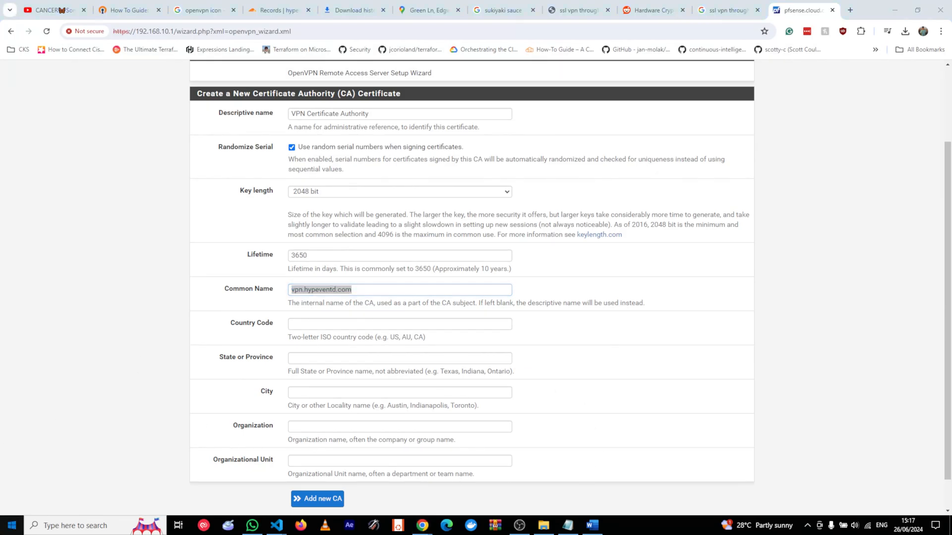
text(motepad)
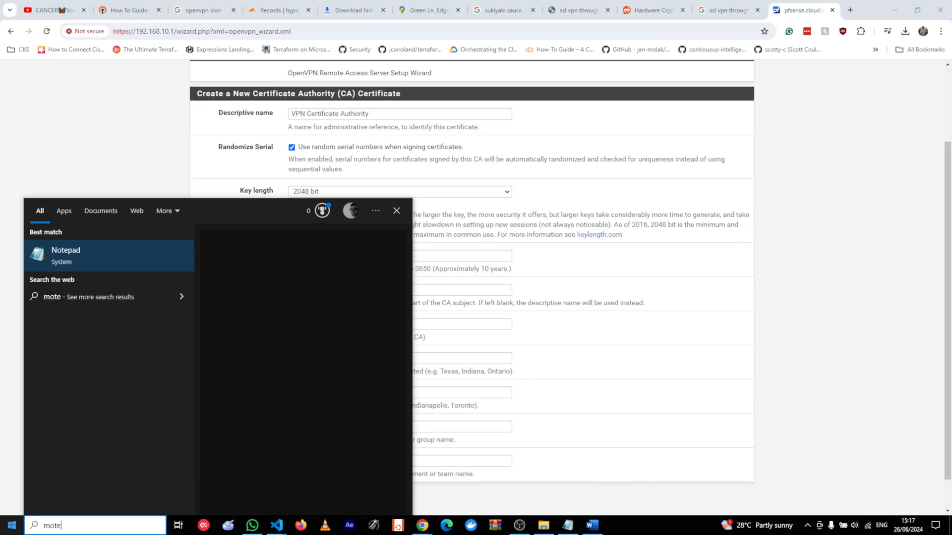
key(Return)
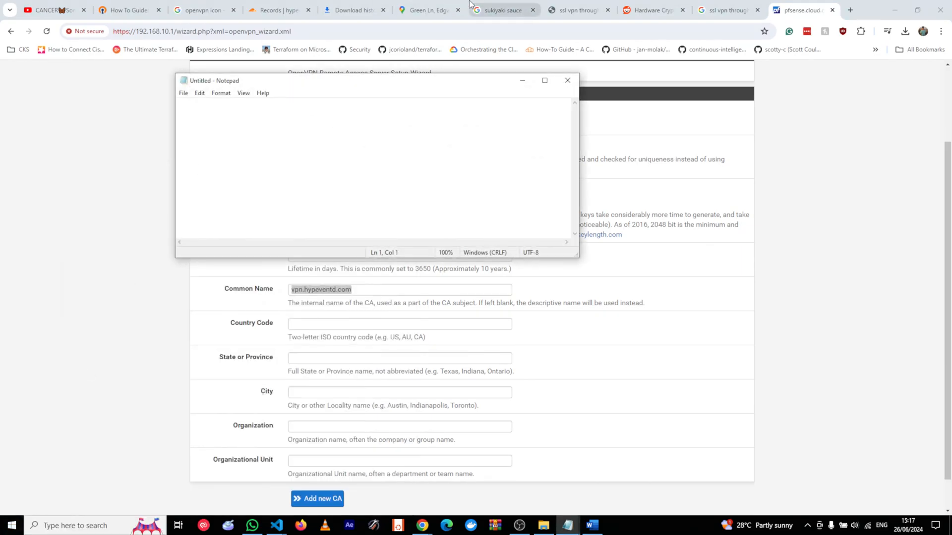
key(ctrl+v)
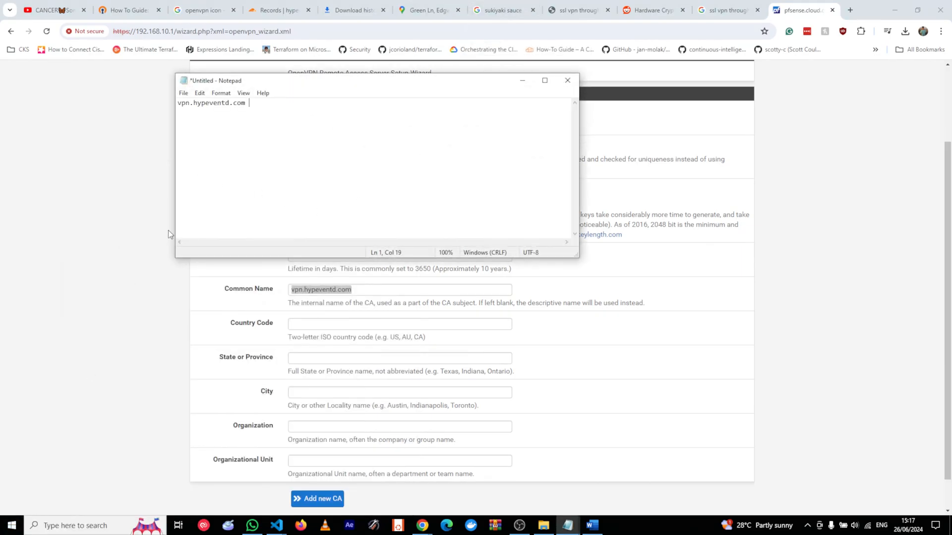
text(- common name)
Add the VPN Certificate Authority with that common name.
click(168, 234)
click(393, 294)
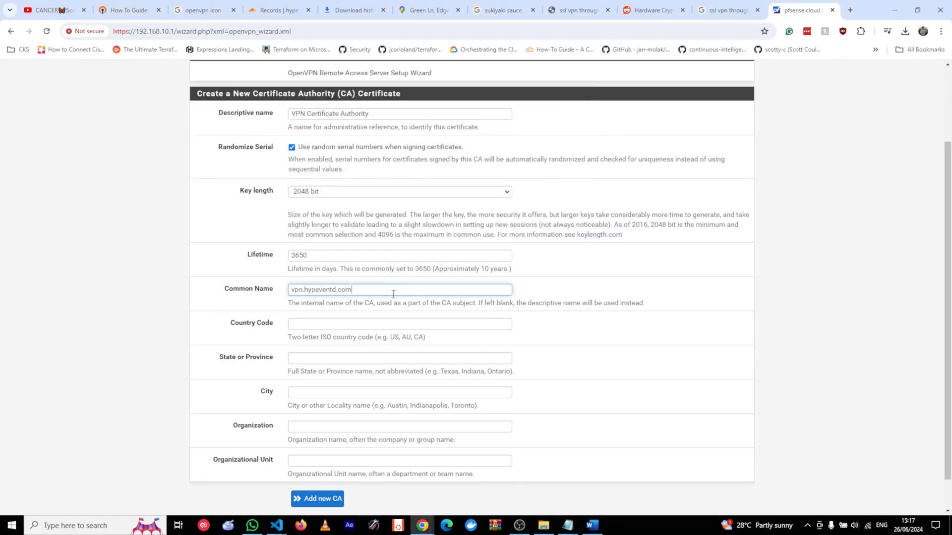
key(ctrl+a)
scroll(137, 369, down, 1)
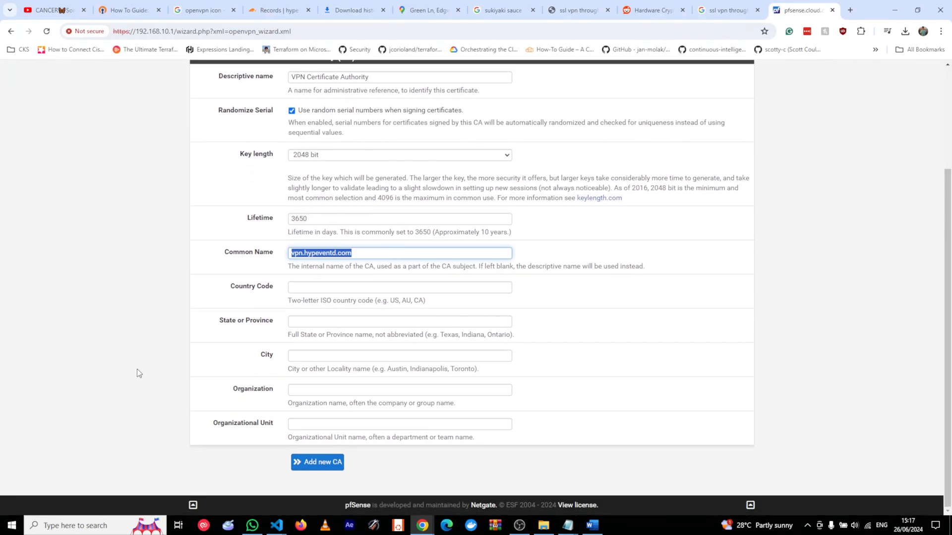
scroll(136, 371, up, 3)
scroll(139, 358, down, 3)
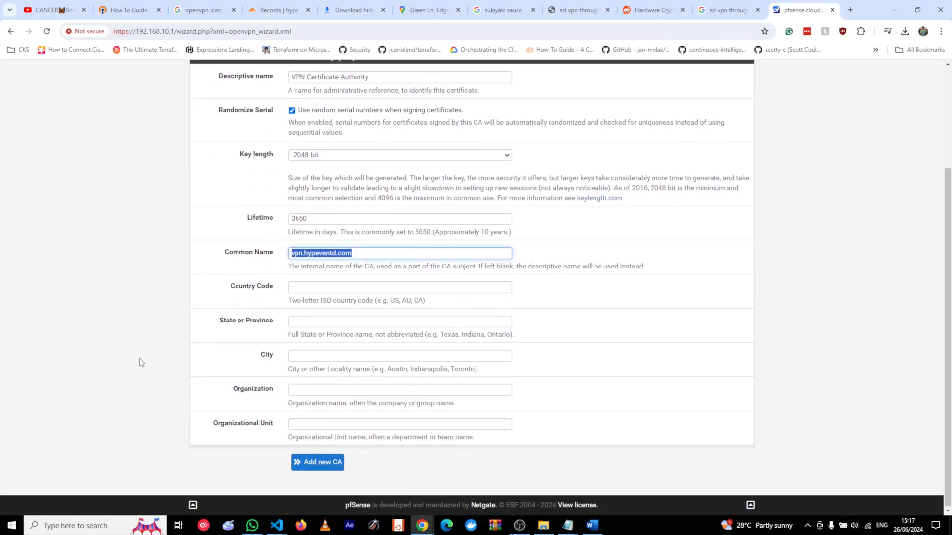
click(331, 466)
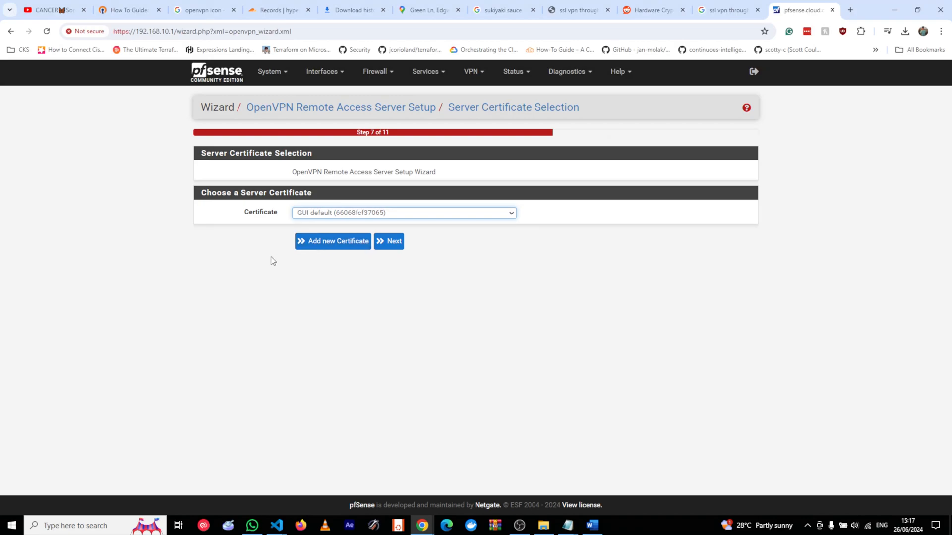
Start a new server certificate and rename it from client_cert to 'Server Cert'.
click(331, 245)
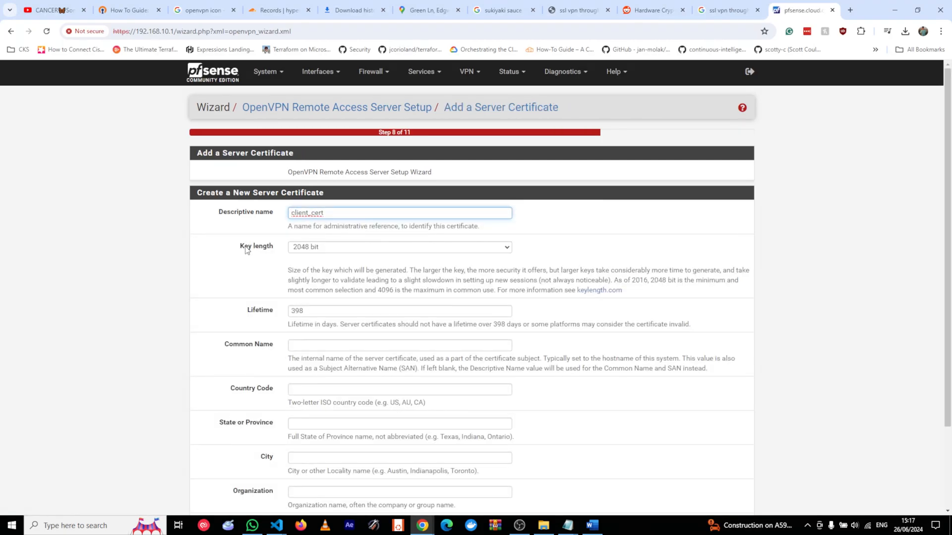
triple_click(340, 212)
key(BackSpace)
text(Server Cert)
scroll(211, 293, down, 2)
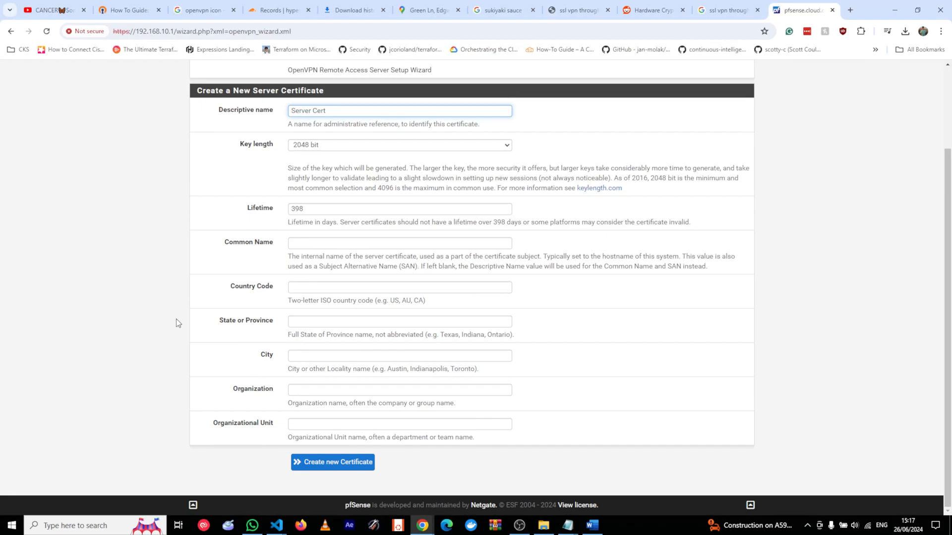
Set the certificate's common name to vpn.hypeventd.com and create it.
click(395, 244)
click(181, 272)
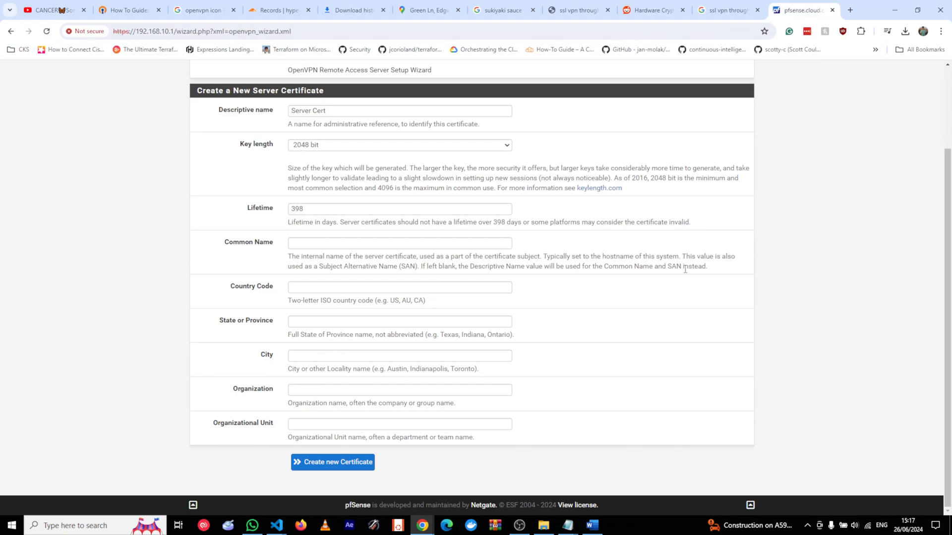
click(410, 245)
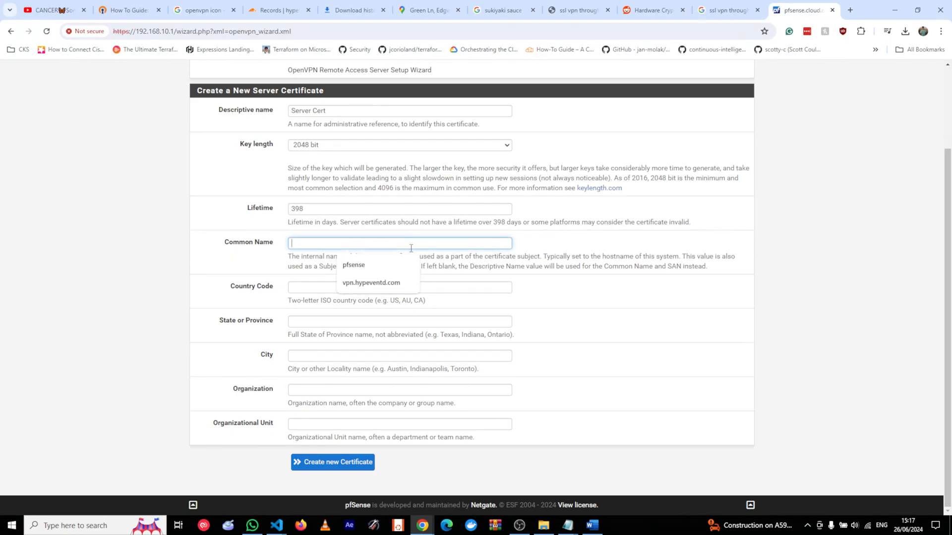
click(371, 283)
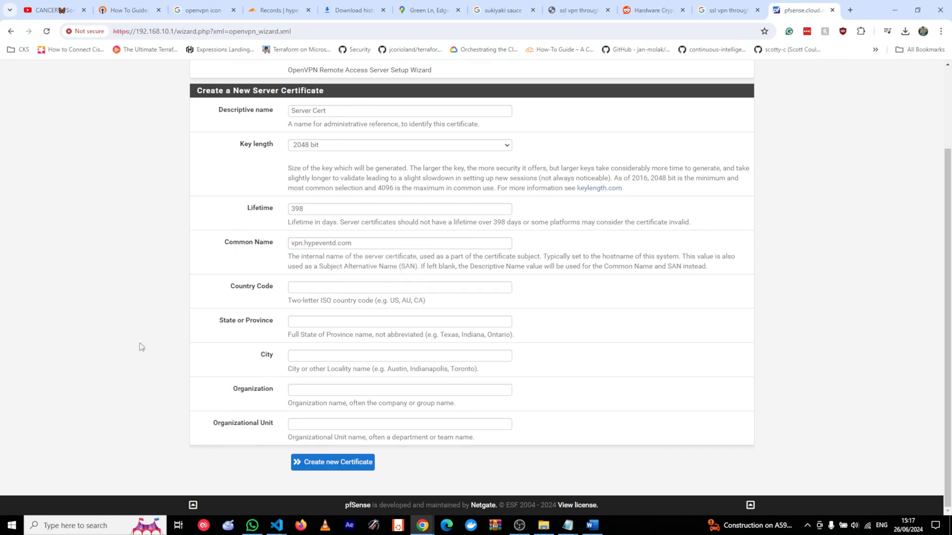
click(350, 462)
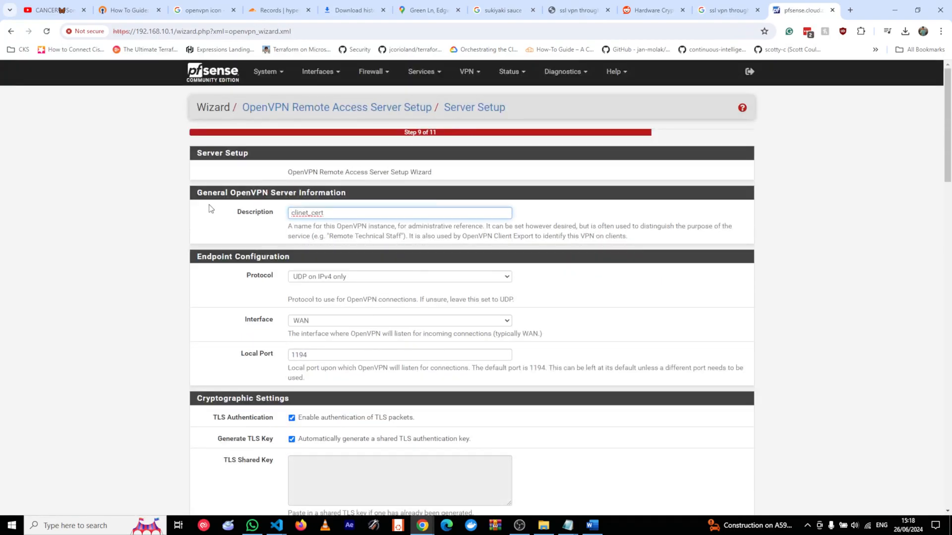
Change the server description from clinet_cert to 'OpenVPN Server'.
drag(398, 226, 215, 228)
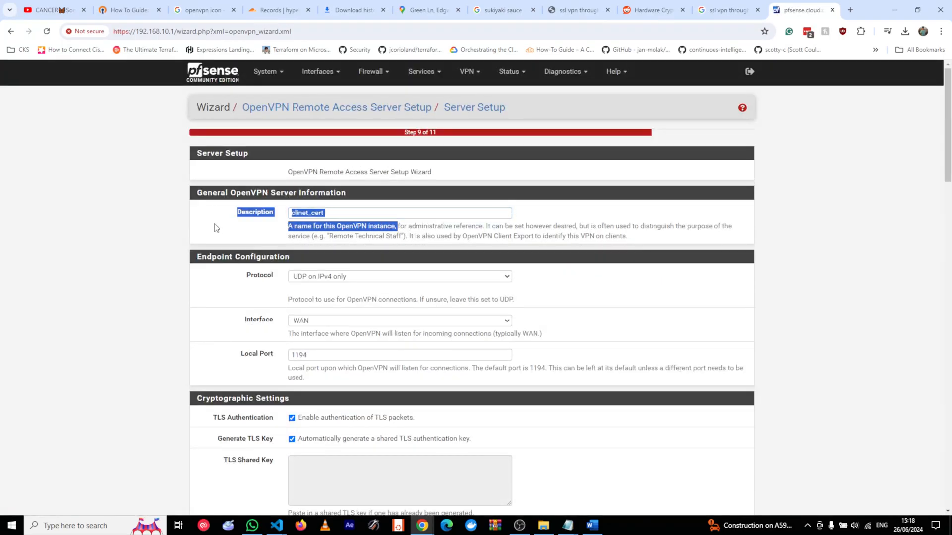
click(234, 245)
double_click(349, 212)
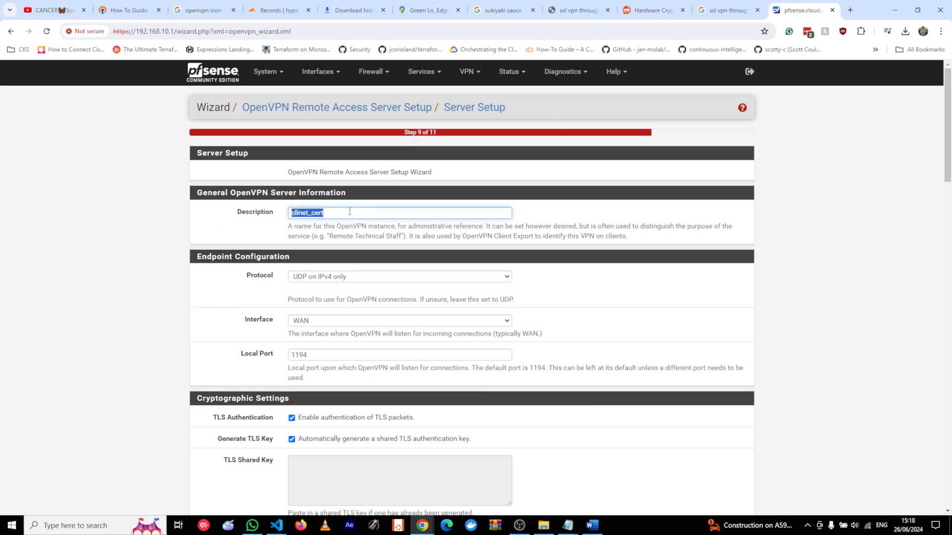
key(BackSpace)
text(OpenVPN Server)
Leave Hardware Crypto set to no hardware acceleration.
scroll(218, 322, down, 1)
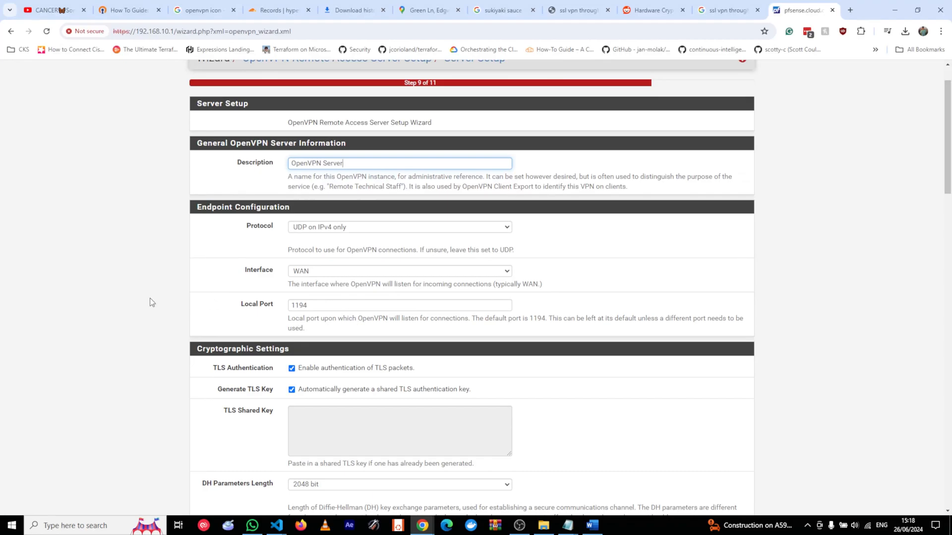
scroll(147, 301, down, 1)
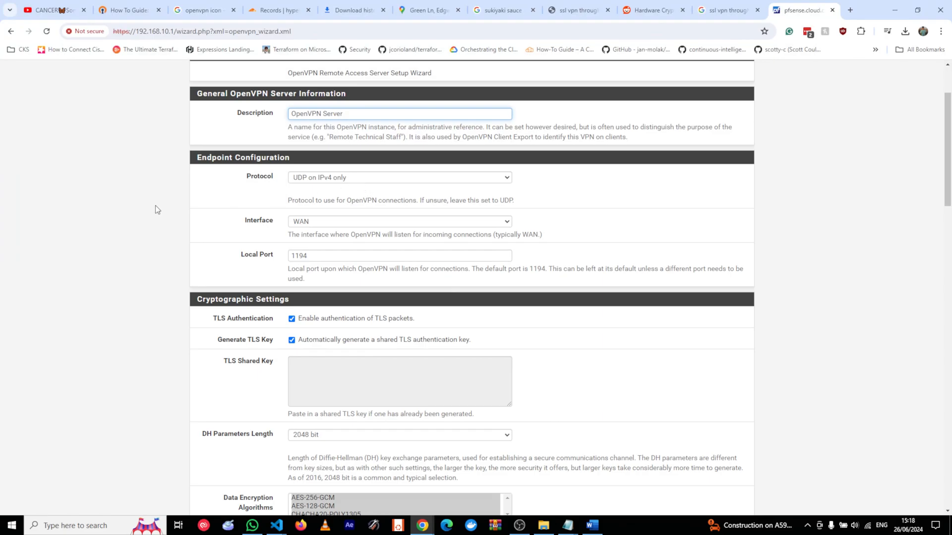
scroll(144, 224, down, 1)
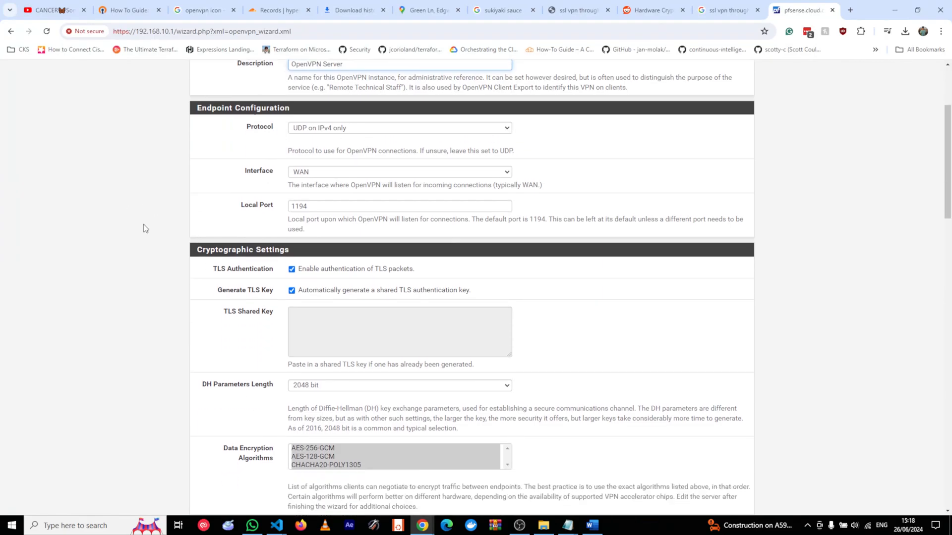
scroll(145, 225, up, 1)
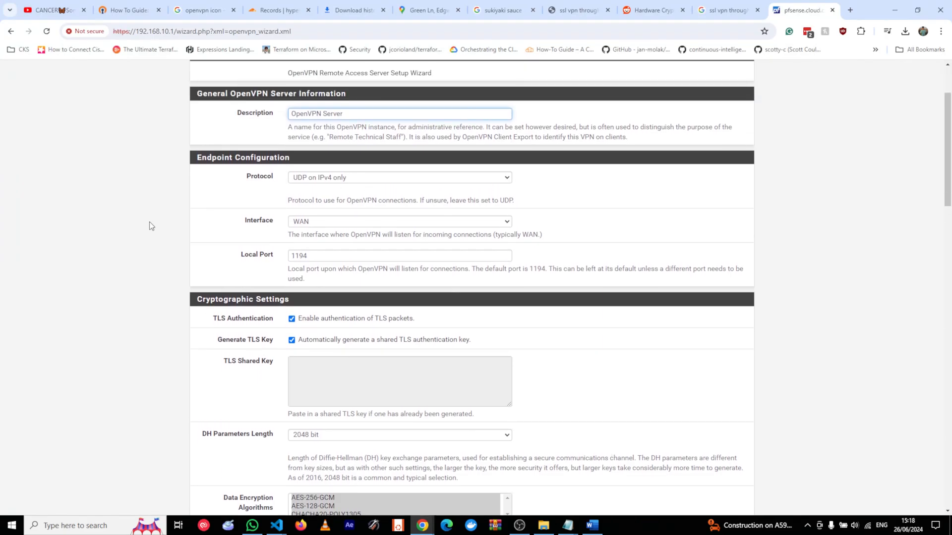
scroll(144, 232, down, 2)
scroll(139, 293, down, 4)
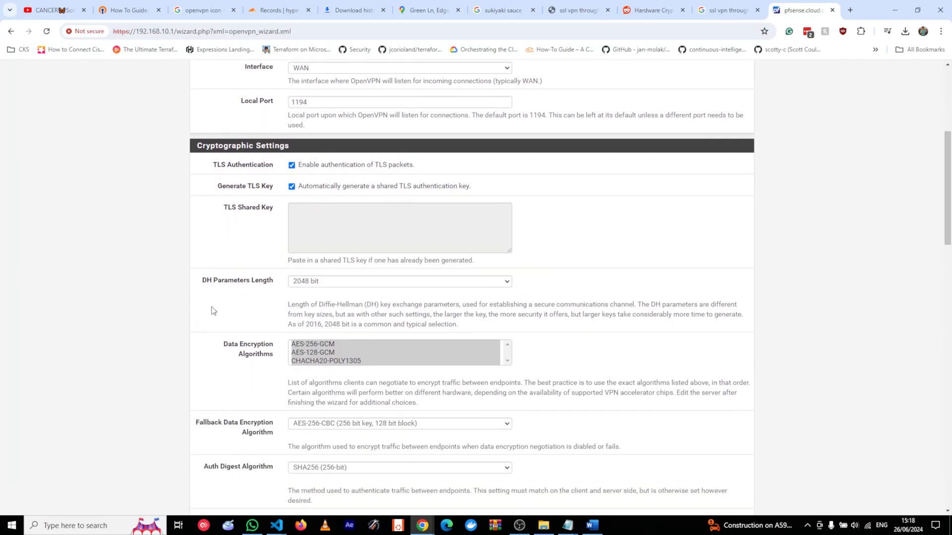
scroll(132, 296, down, 2)
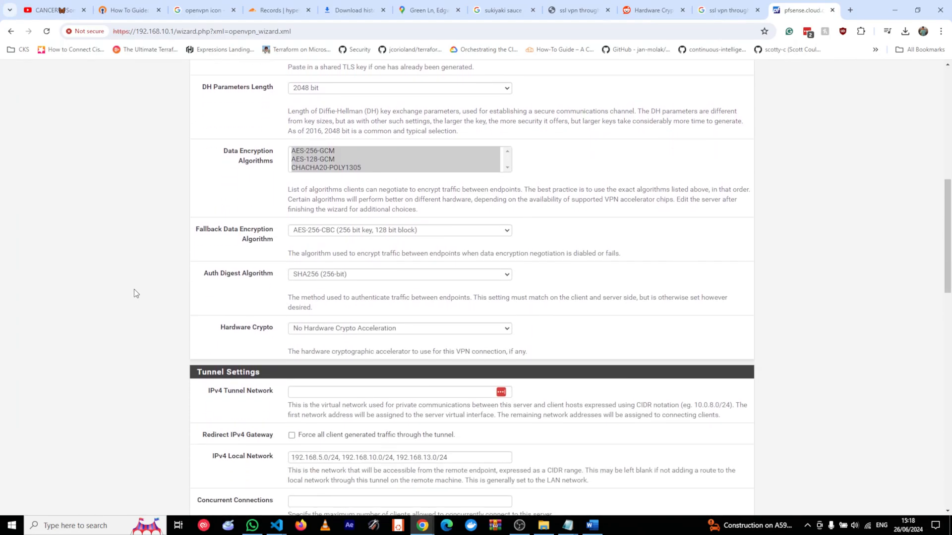
click(367, 286)
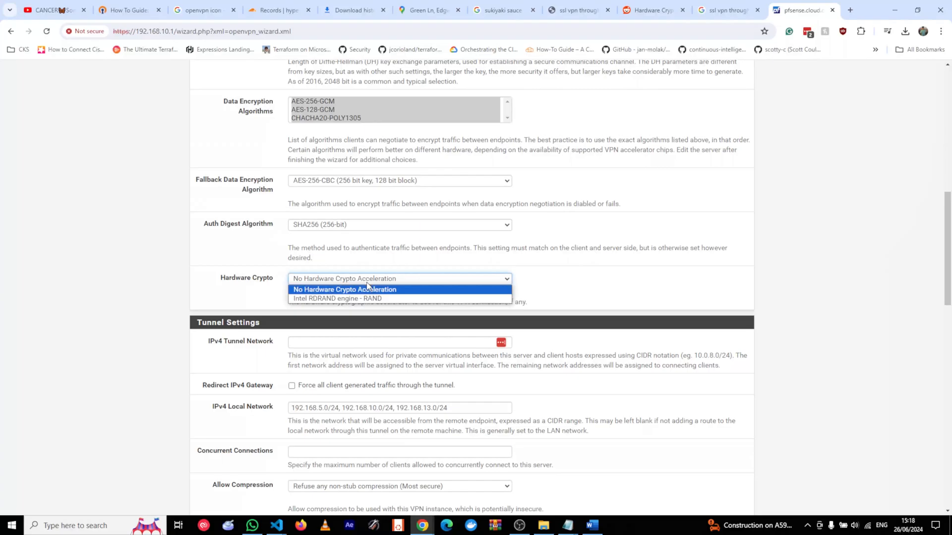
click(359, 283)
scroll(100, 313, down, 2)
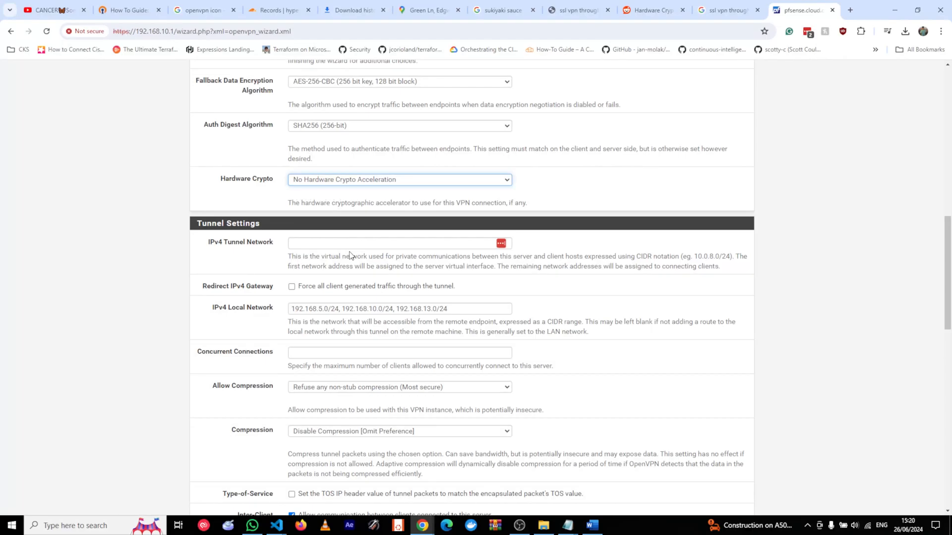
Fill the IPv4 Tunnel Network with 10.0.0.0/24 from the autofill suggestion.
click(345, 243)
click(347, 266)
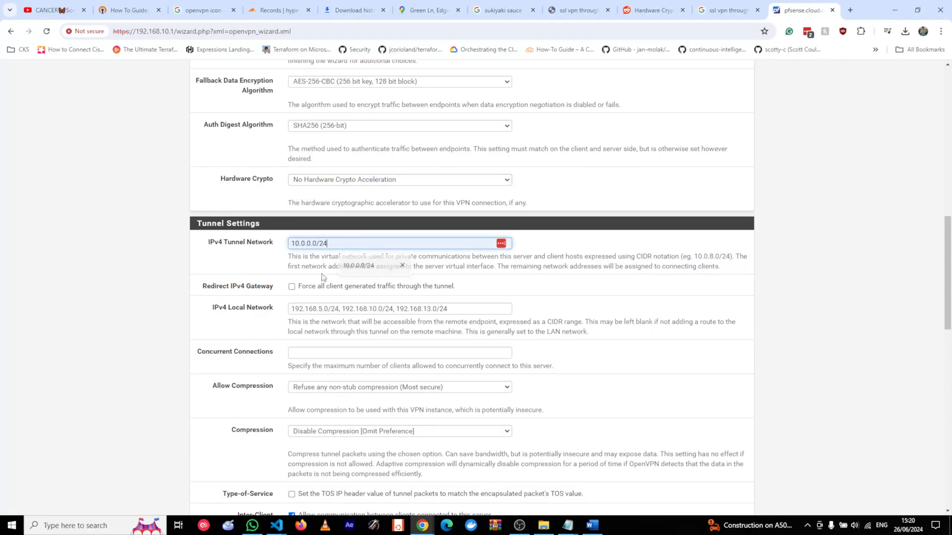
click(146, 272)
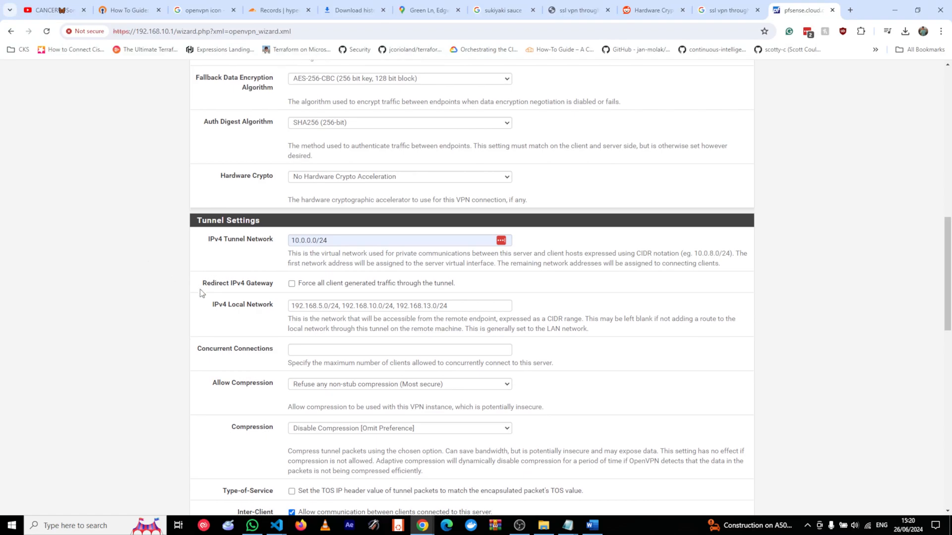
scroll(196, 290, down, 1)
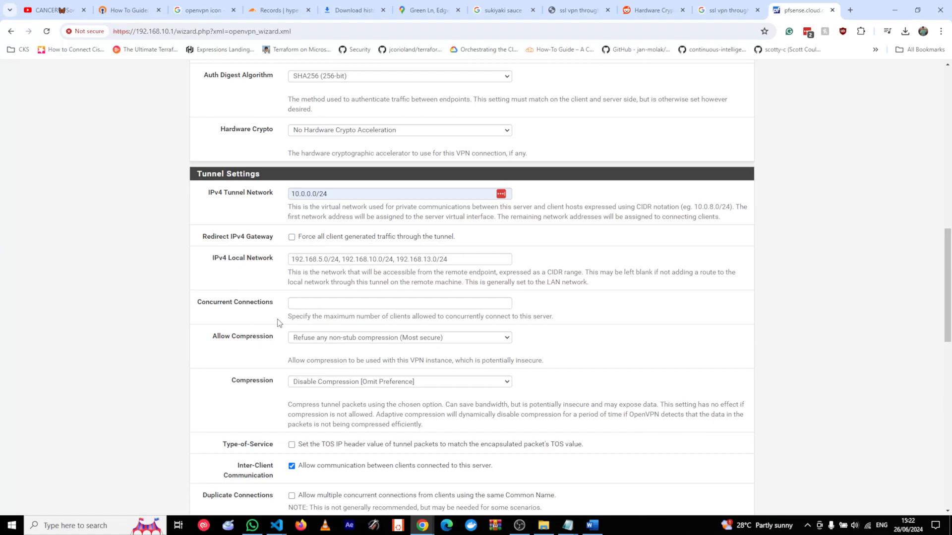
Review the remaining Server Setup fields and proceed to Firewall Rule Configuration.
scroll(278, 323, down, 1)
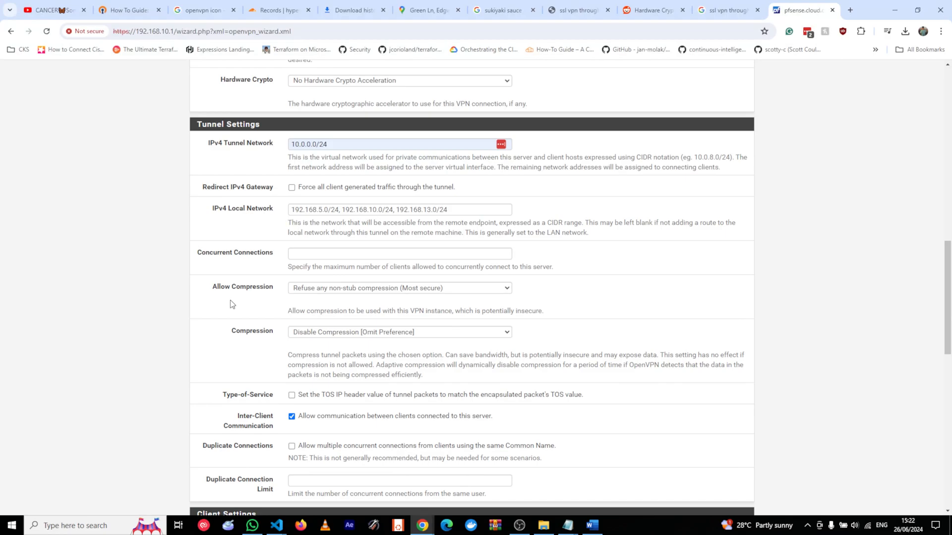
scroll(232, 304, down, 1)
scroll(203, 261, down, 1)
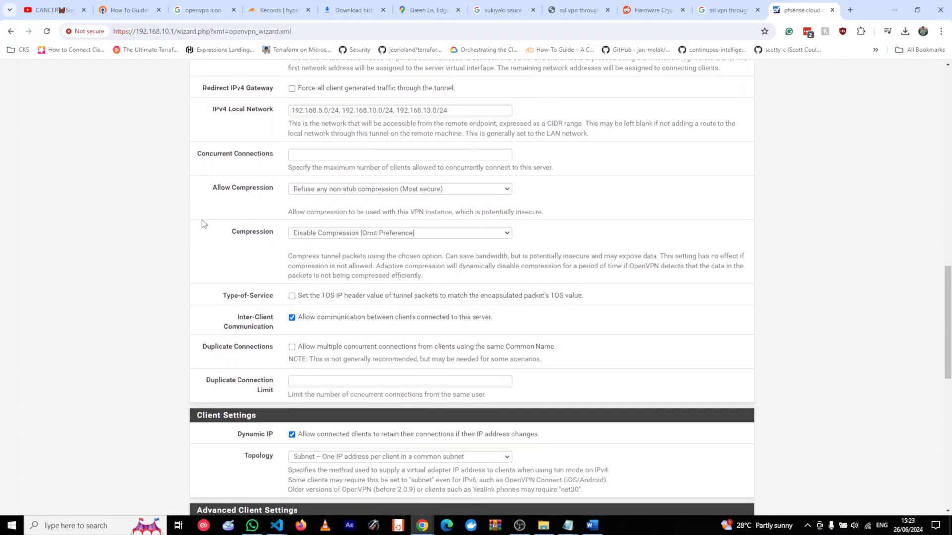
scroll(133, 292, down, 1)
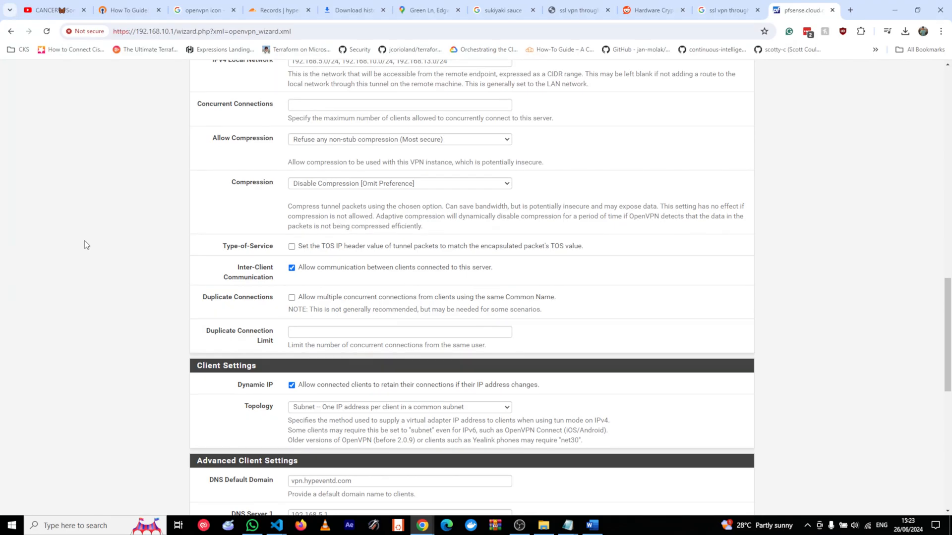
scroll(103, 333, down, 3)
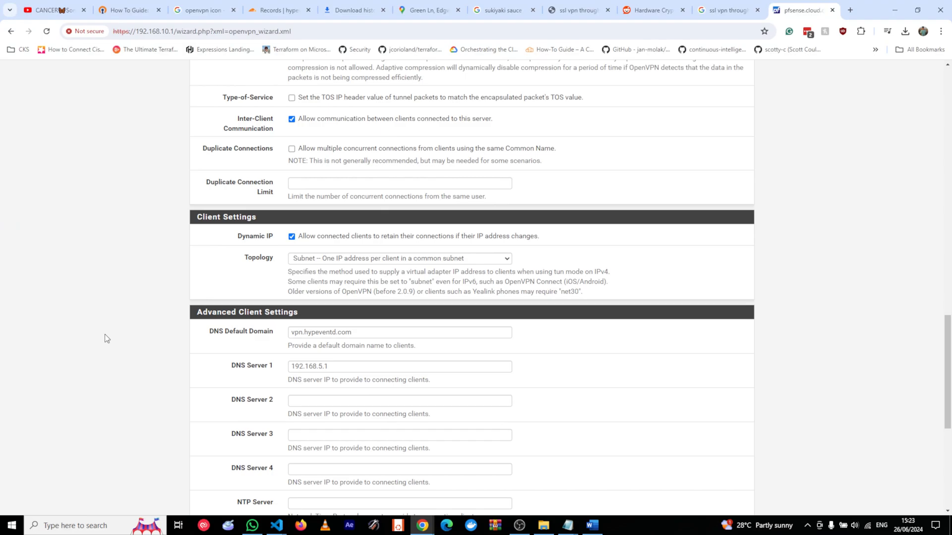
scroll(117, 337, down, 6)
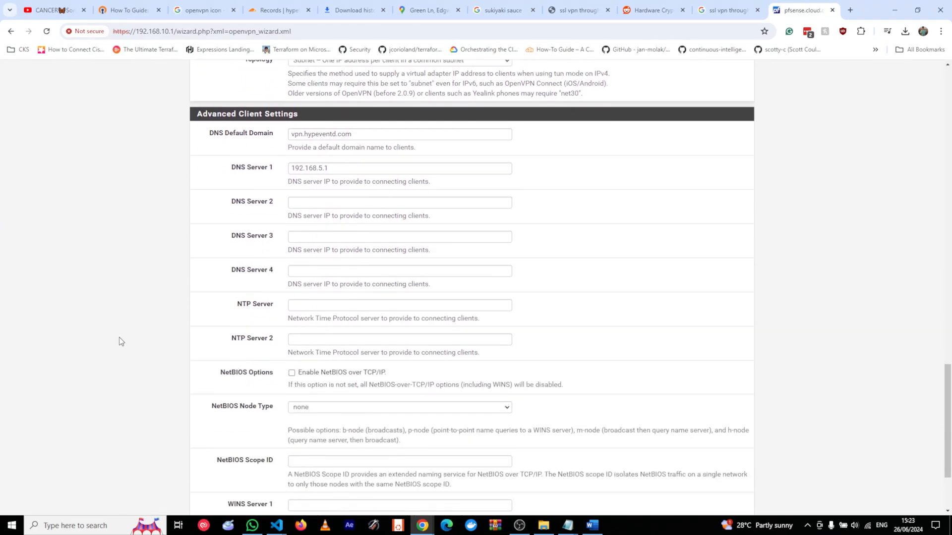
scroll(119, 338, up, 4)
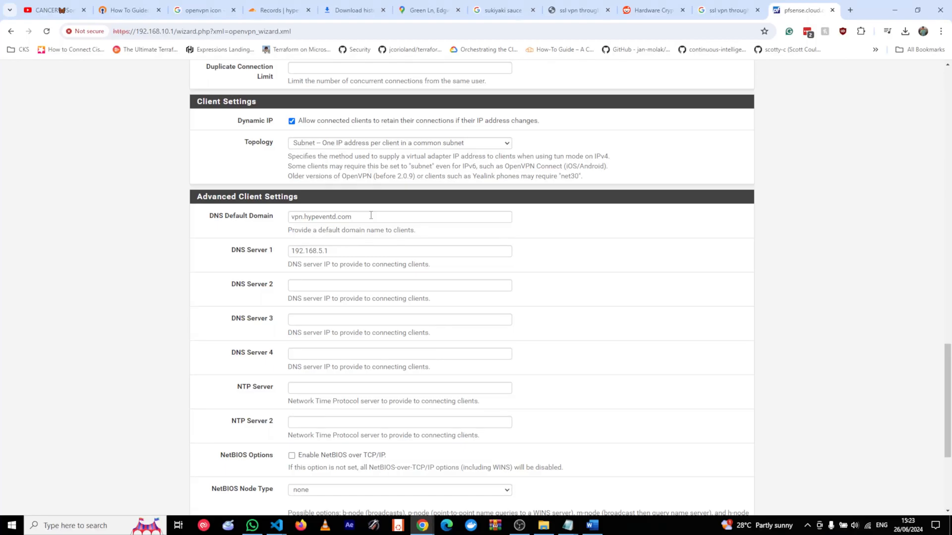
scroll(510, 221, up, 12)
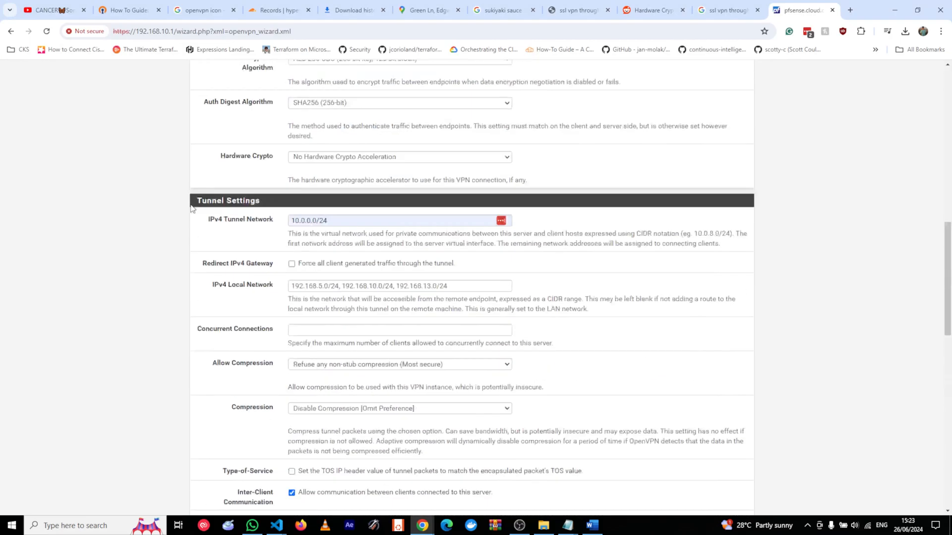
scroll(160, 221, up, 7)
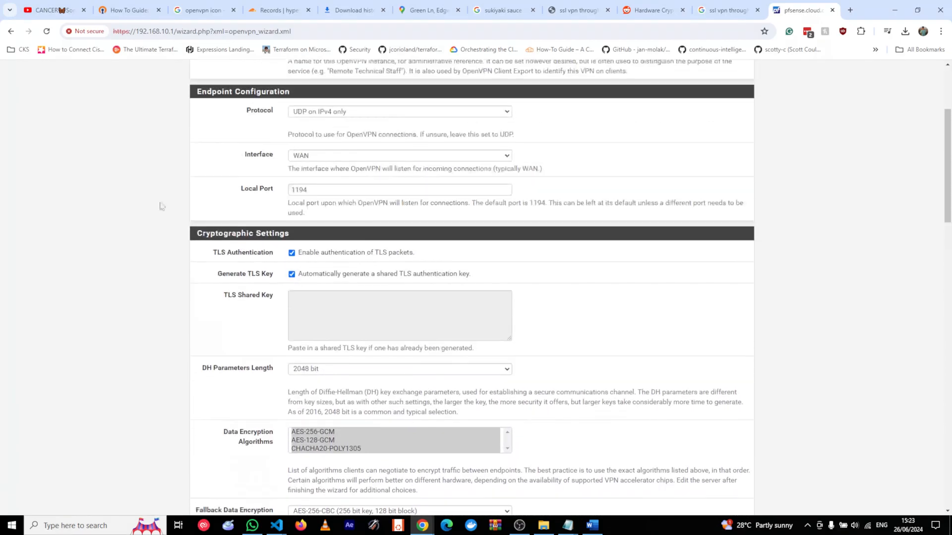
scroll(165, 203, up, 4)
scroll(154, 234, down, 20)
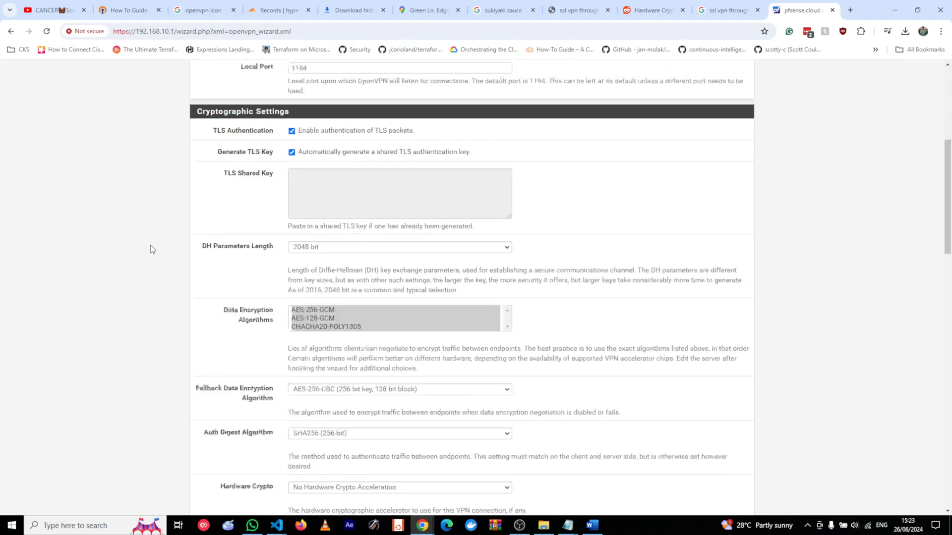
scroll(152, 261, down, 9)
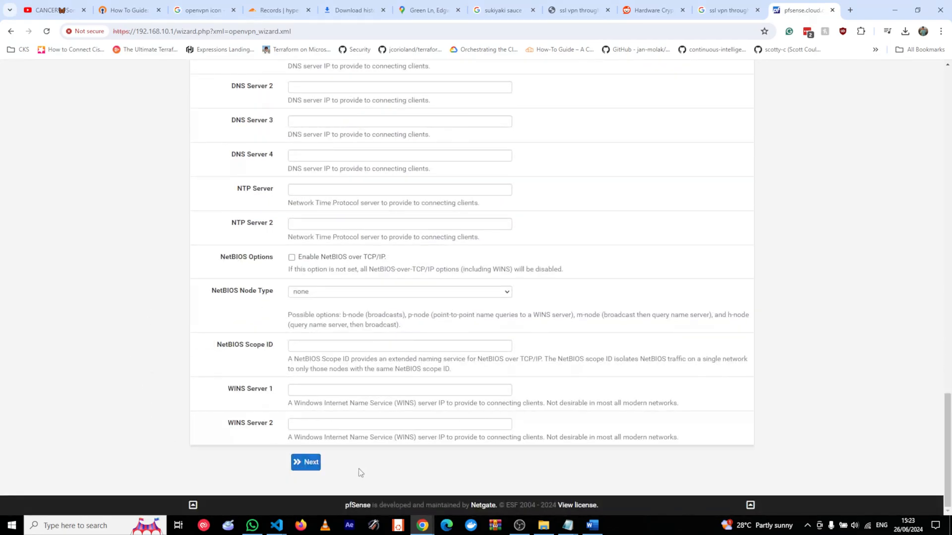
click(297, 465)
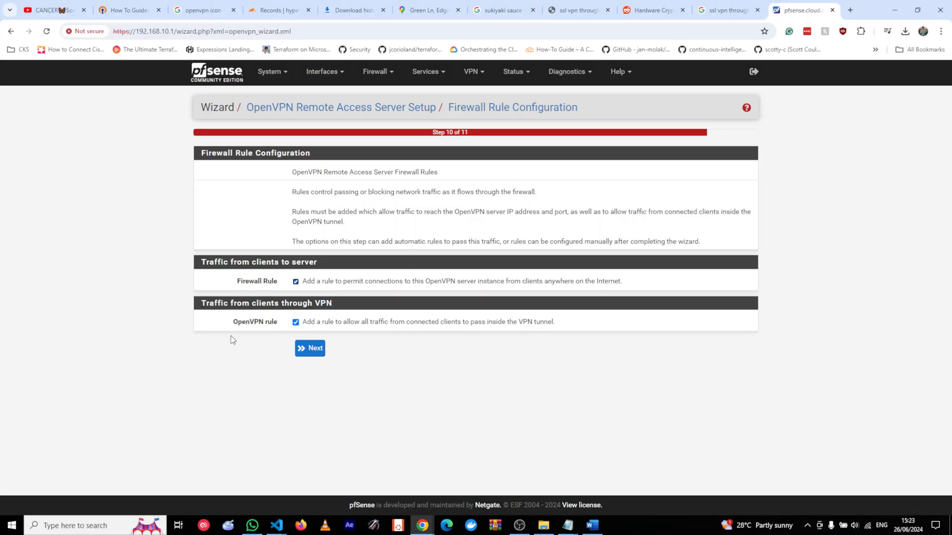
Accept both automatic firewall and OpenVPN rules and finish the wizard.
click(318, 347)
click(302, 281)
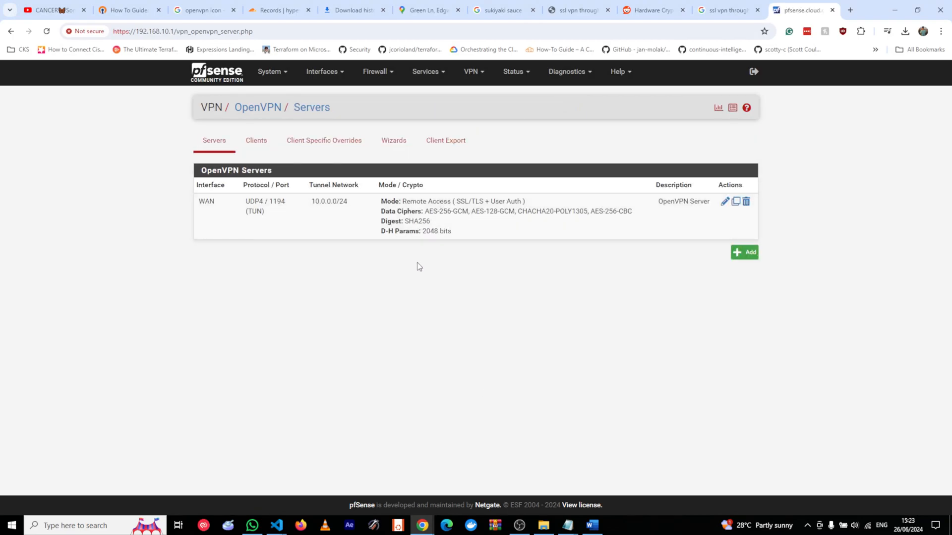
click(446, 142)
scroll(150, 265, down, 10)
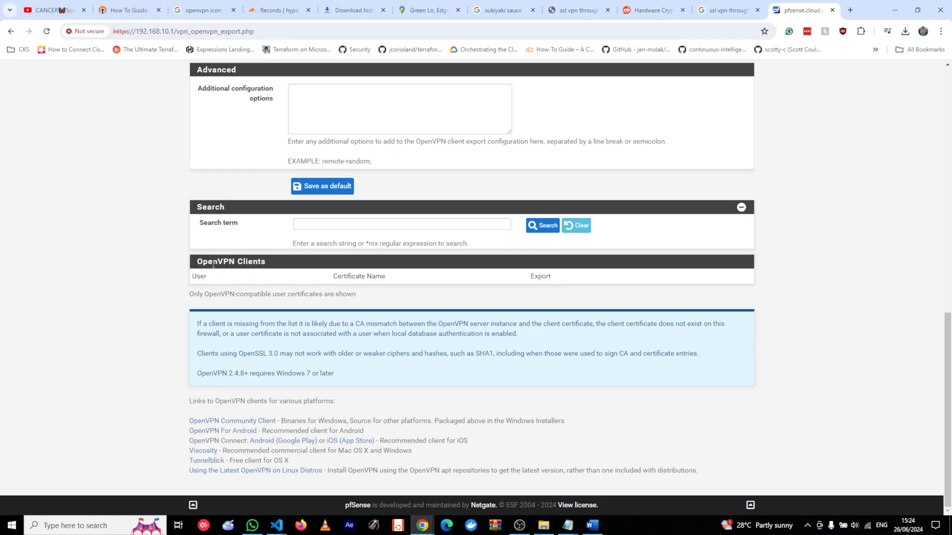
scroll(213, 265, up, 10)
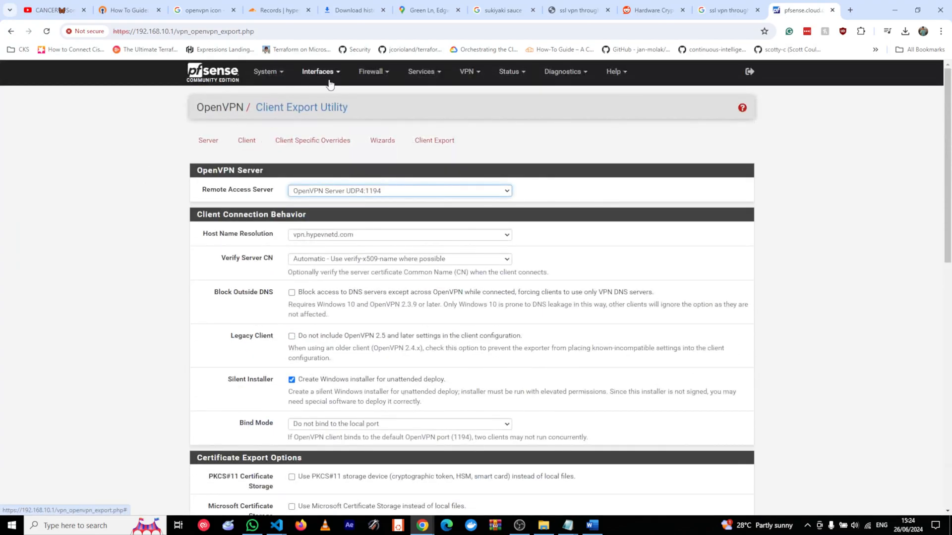
Reinstall openvpn-client-export from System > Package Manager's installed packages list.
click(269, 79)
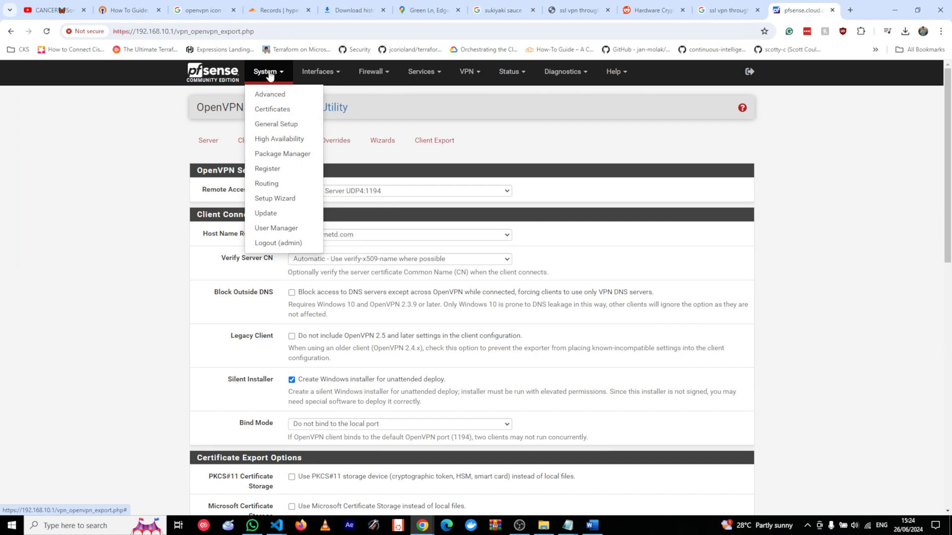
click(284, 153)
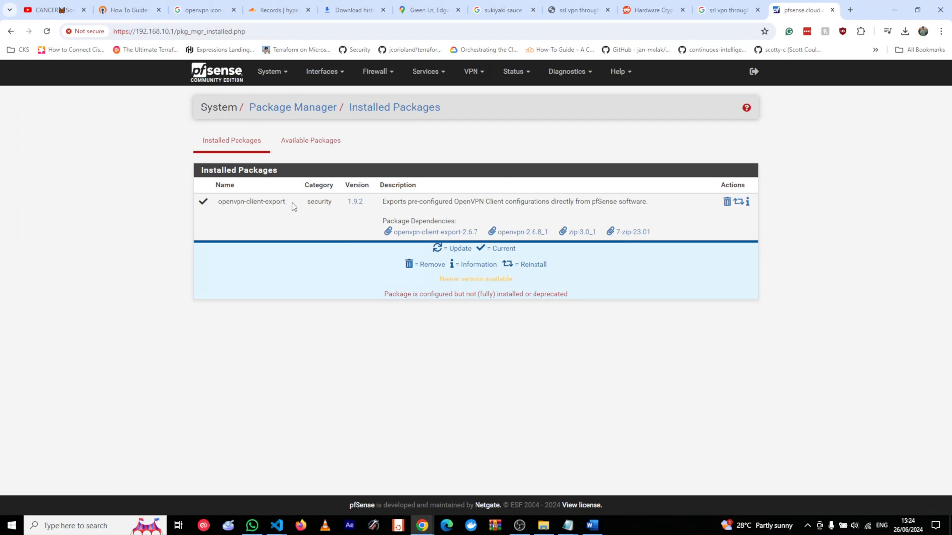
drag(288, 204, 218, 204)
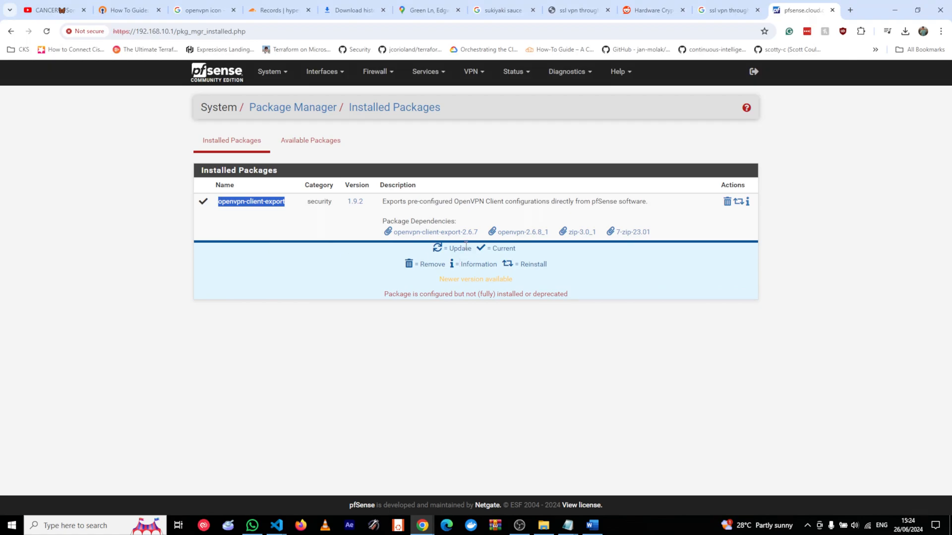
click(738, 202)
click(215, 191)
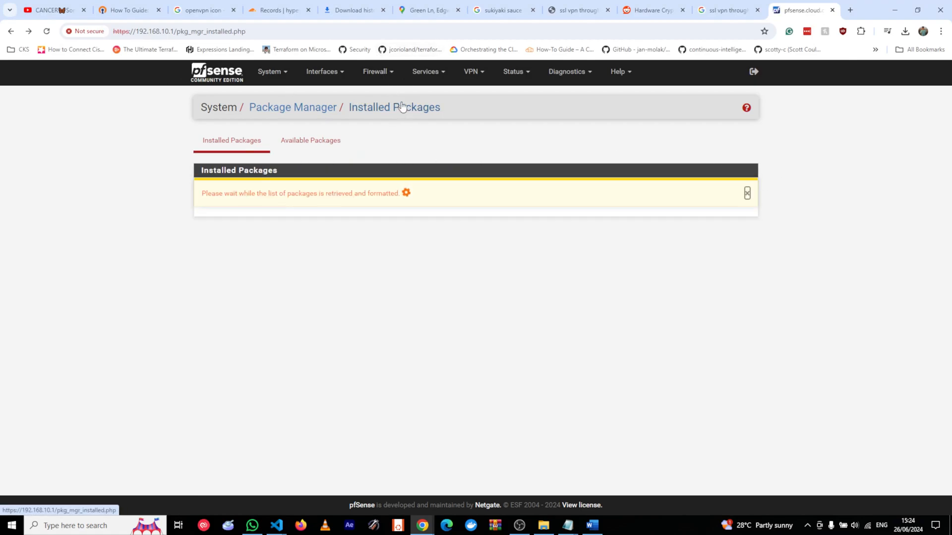
click(471, 77)
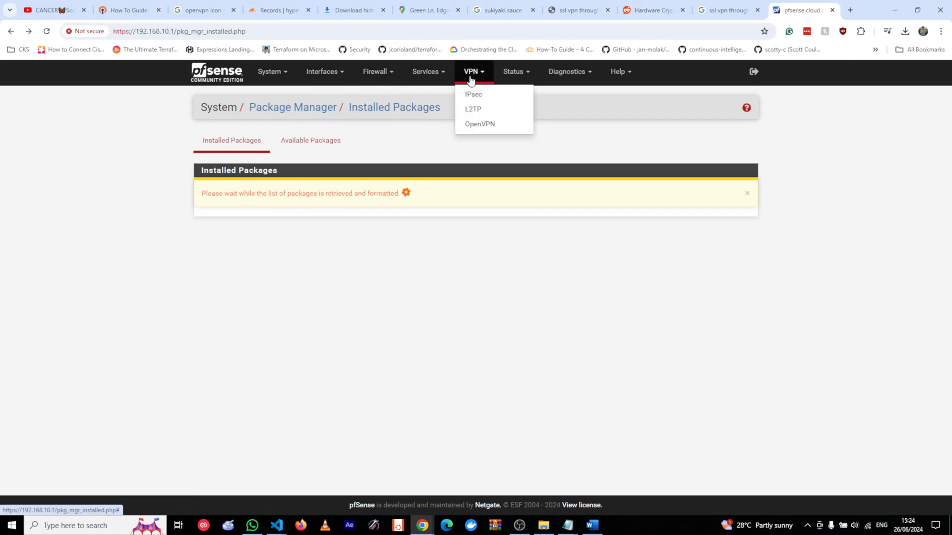
Open OpenVPN's Client Export tab and scroll through its export options.
click(478, 123)
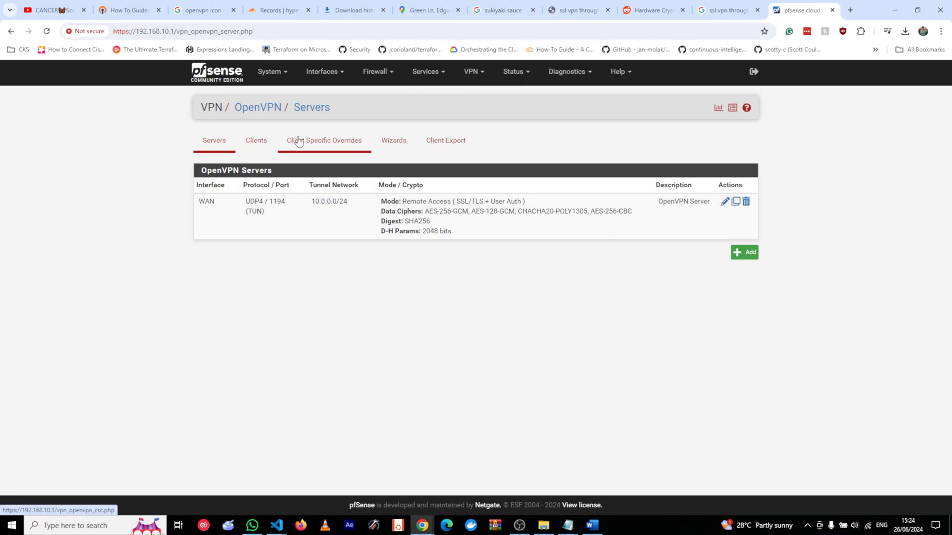
click(457, 142)
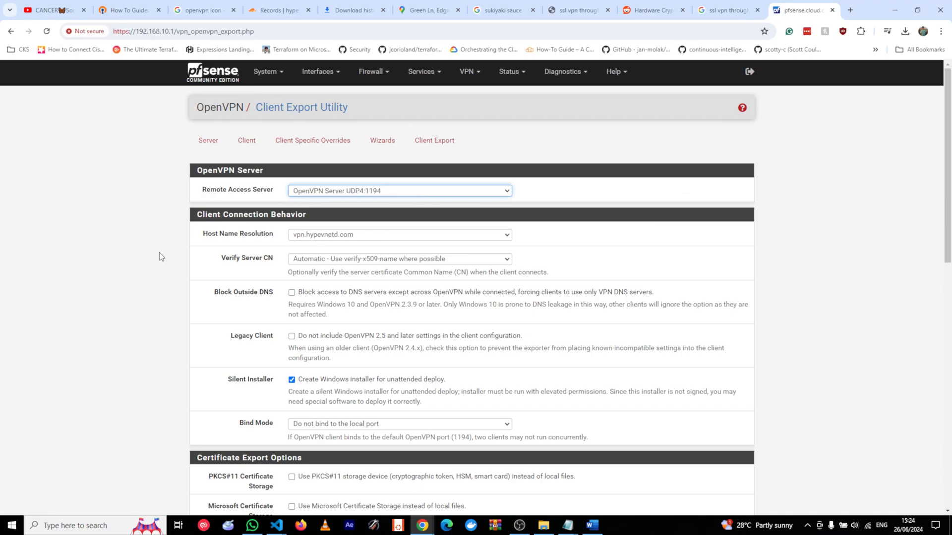
scroll(159, 252, down, 1)
drag(231, 330, 261, 331)
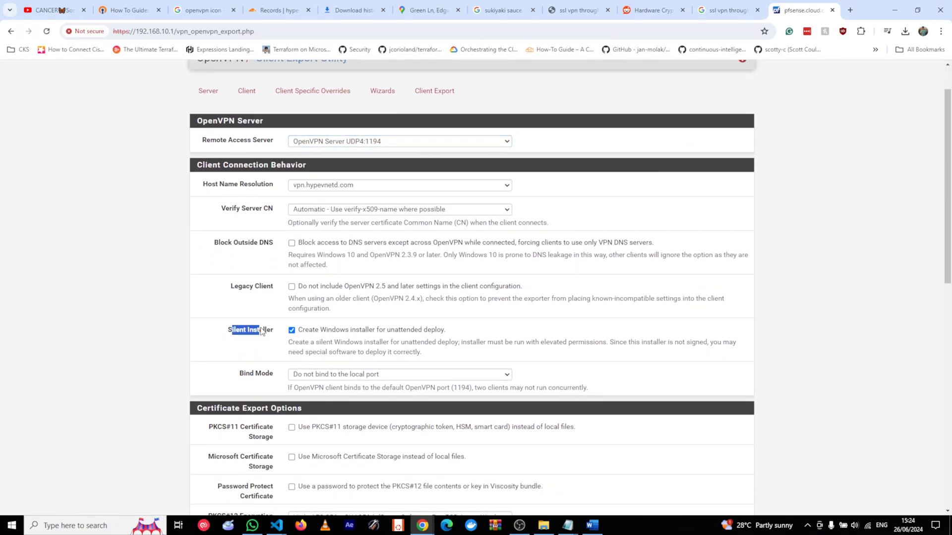
click(247, 350)
scroll(218, 340, down, 1)
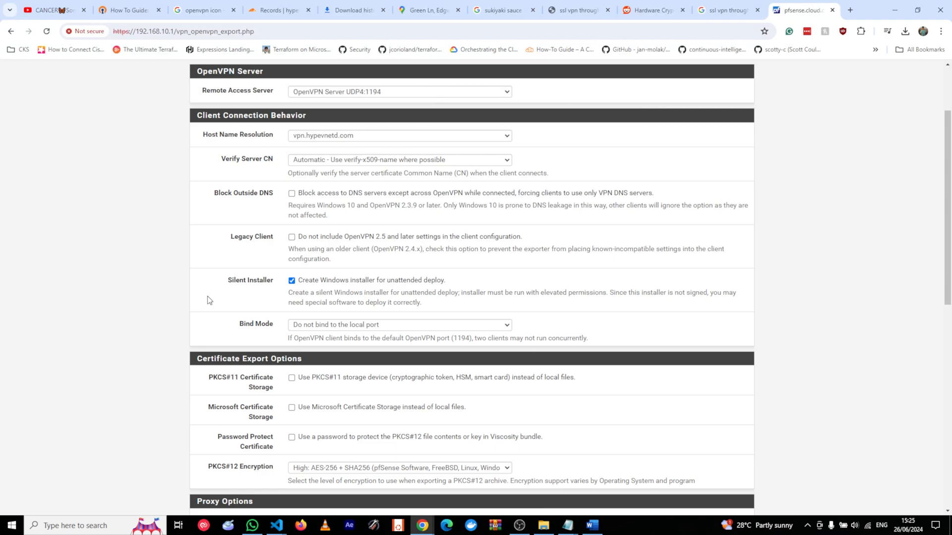
Uncheck Silent Installer and save the client export settings as the default.
click(328, 281)
scroll(214, 301, down, 1)
scroll(133, 291, down, 2)
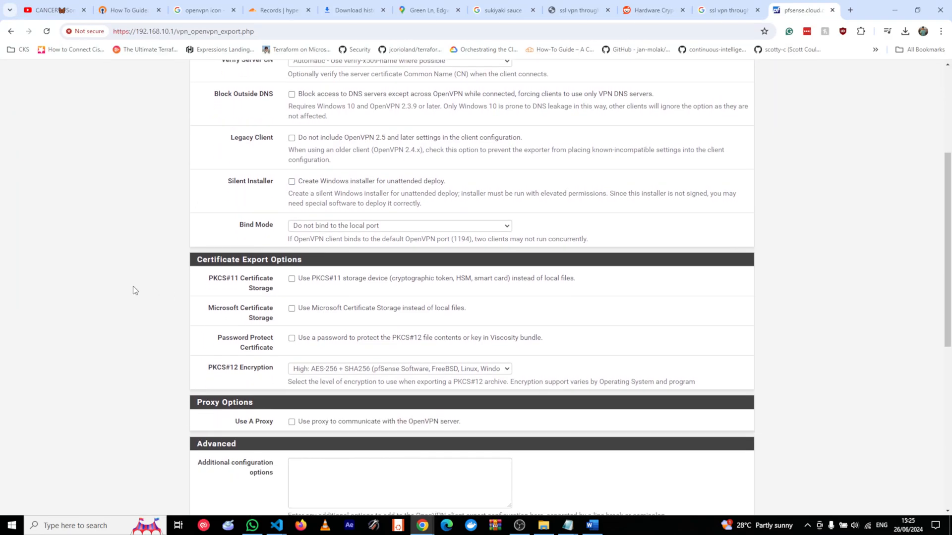
scroll(149, 248, down, 2)
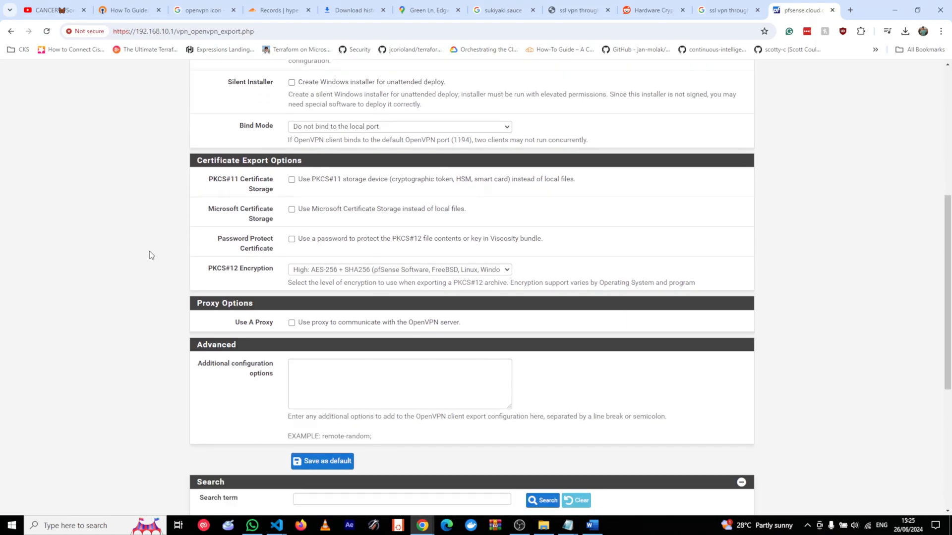
scroll(437, 476, down, 2)
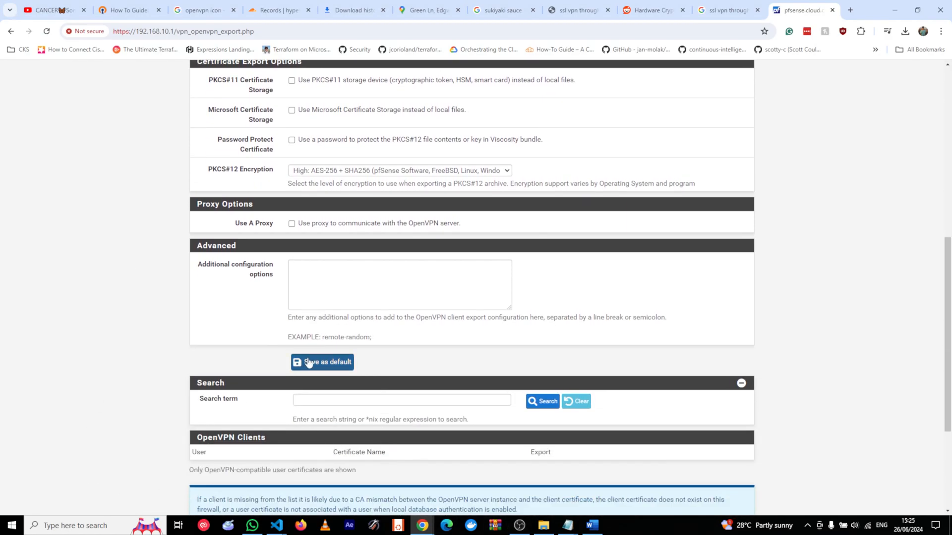
click(308, 364)
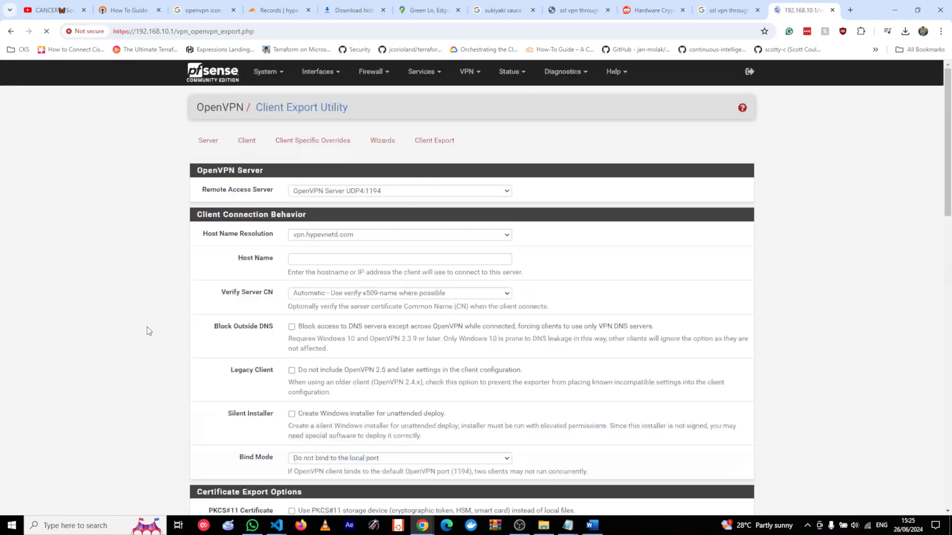
scroll(141, 256, down, 10)
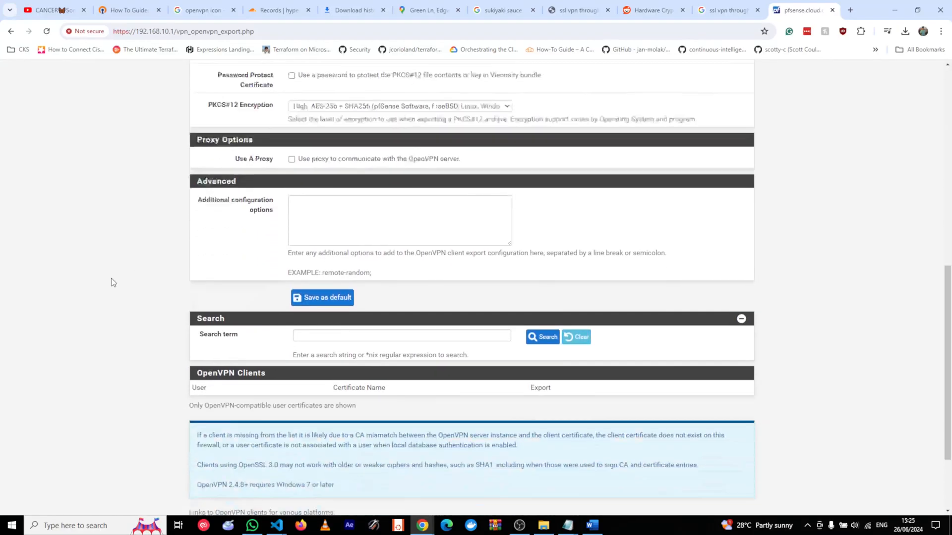
scroll(113, 283, down, 2)
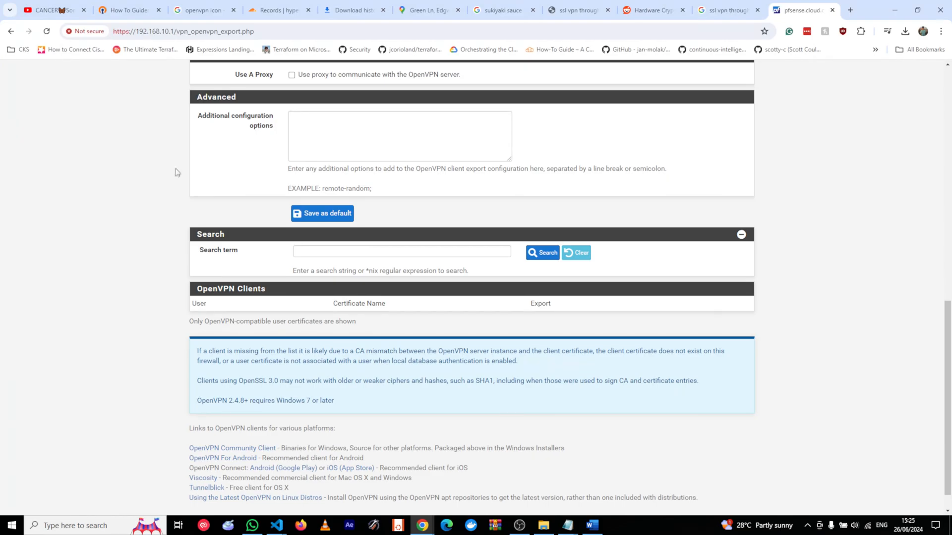
scroll(207, 224, up, 7)
scroll(208, 224, up, 4)
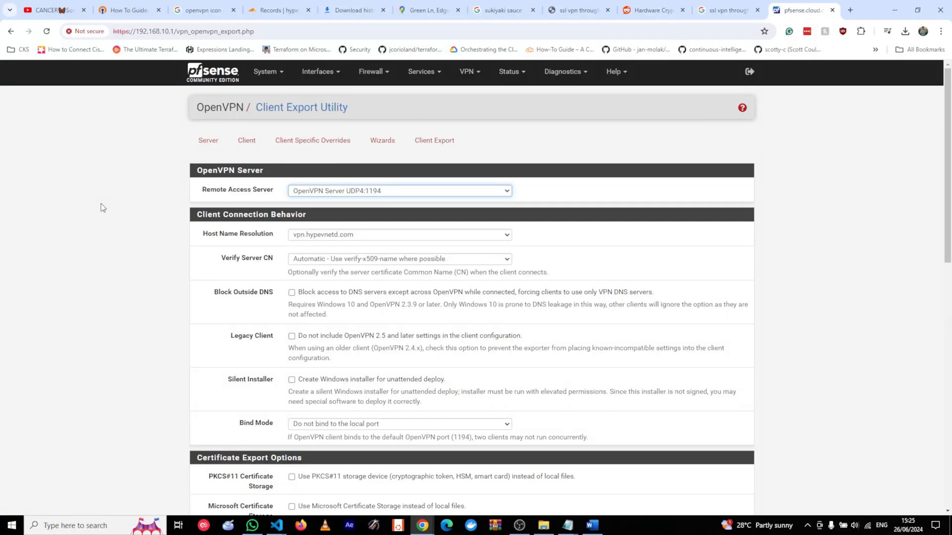
click(266, 72)
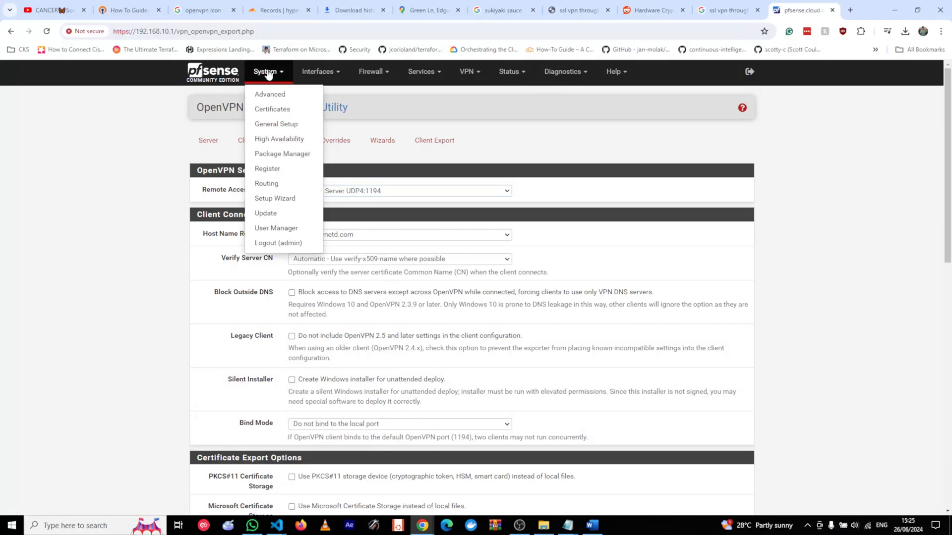
Start a new user named test and enter its password twice.
click(278, 228)
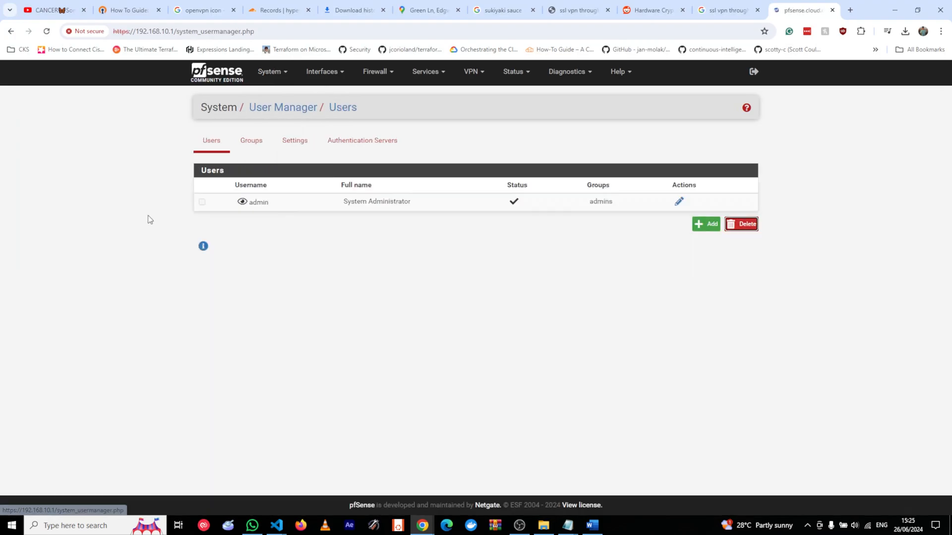
click(714, 227)
click(323, 230)
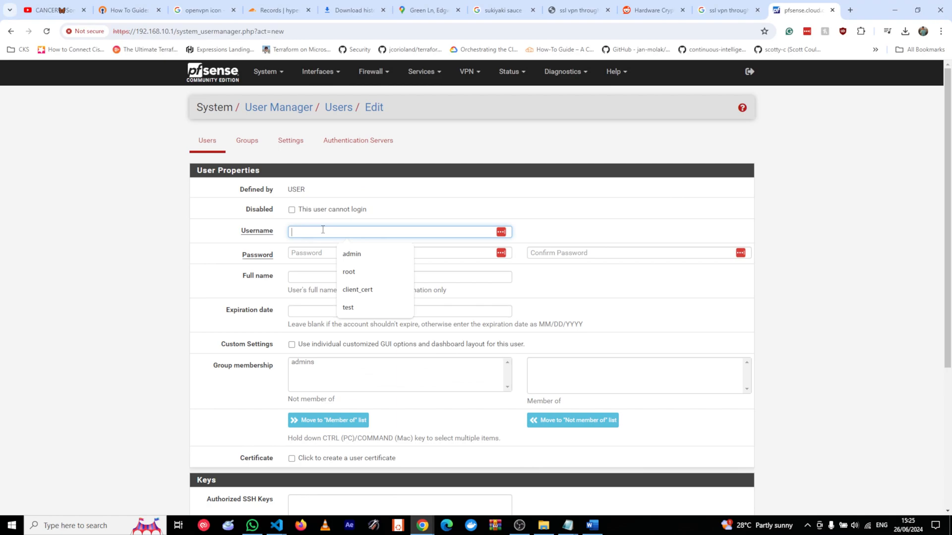
text(test)
key(Tab)
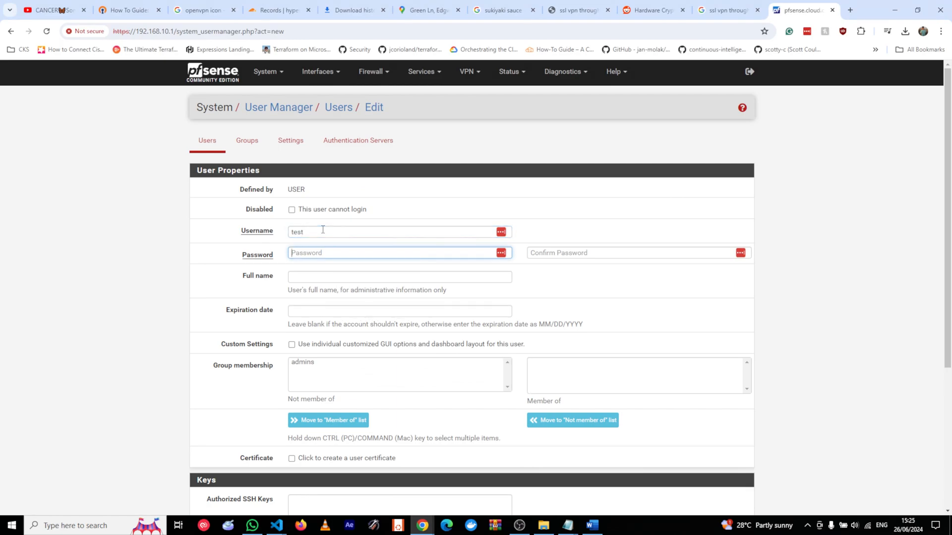
text(test)
key(Tab)
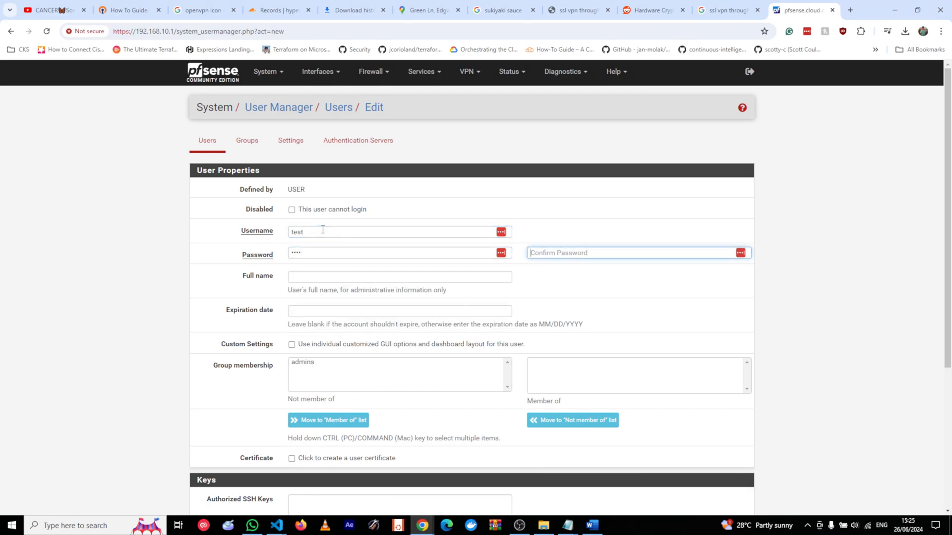
text(test)
click(126, 272)
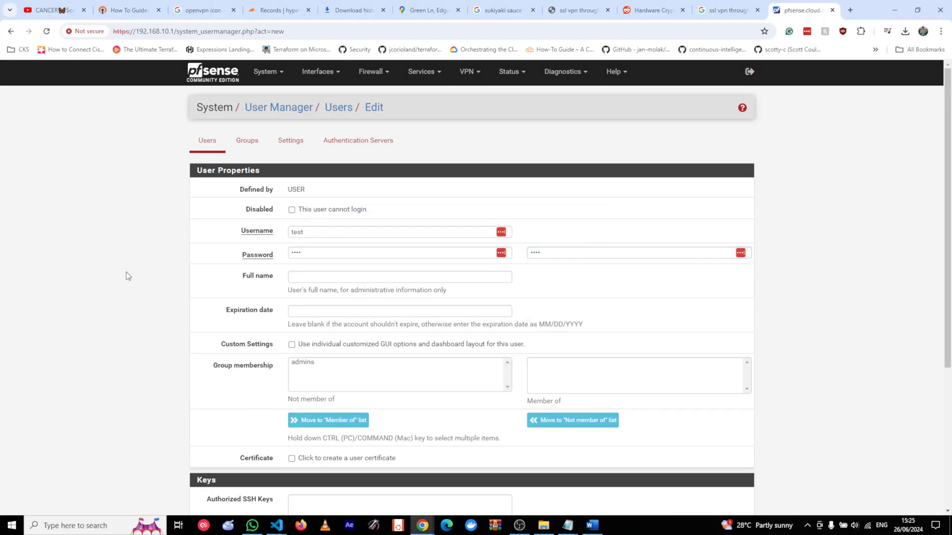
Add a user certificate named test_usercert from VPN Certificate Authority, RSA 2048, sha256, 3650 days.
scroll(151, 305, down, 2)
scroll(146, 336, down, 1)
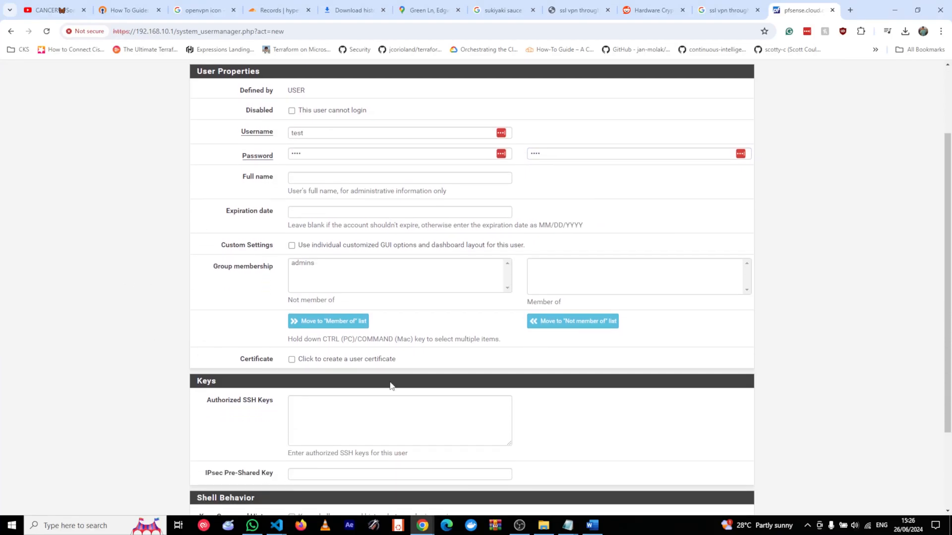
click(372, 360)
scroll(119, 351, down, 4)
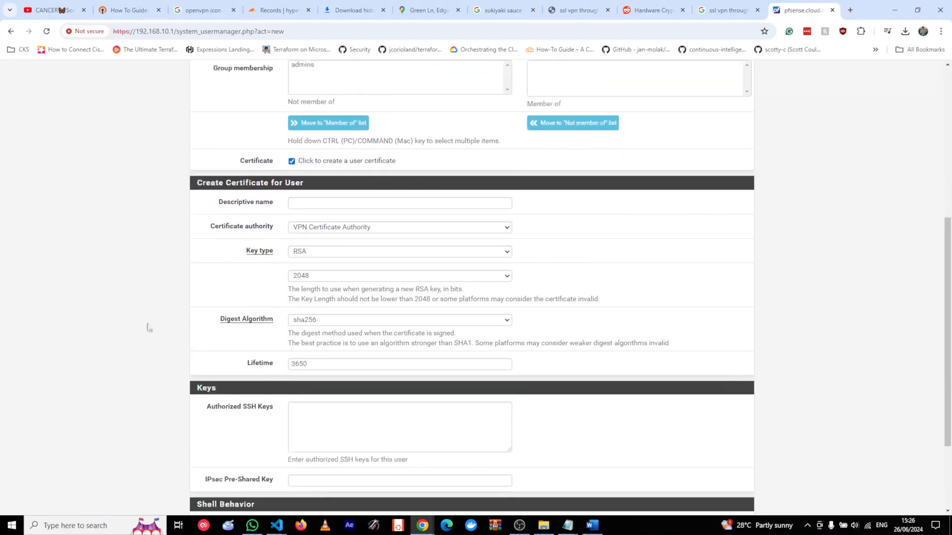
click(337, 204)
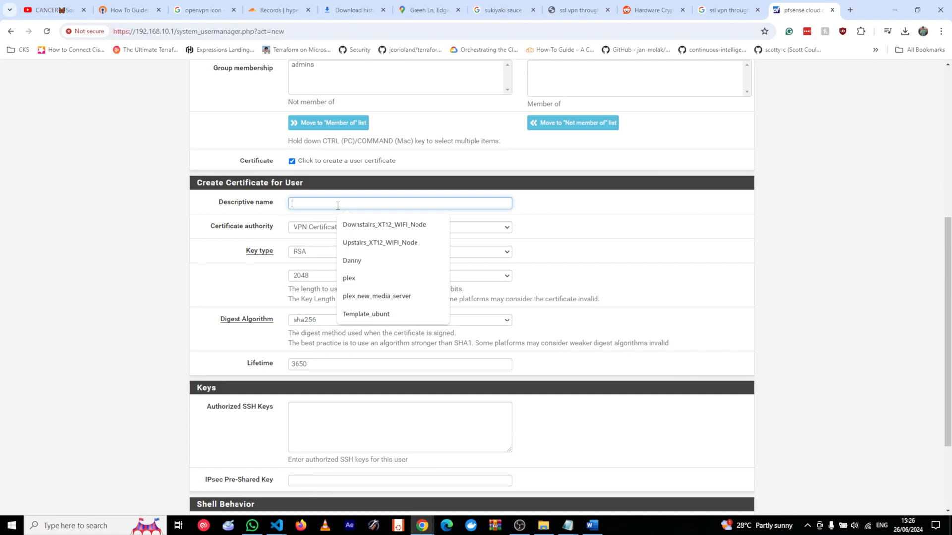
text(clien)
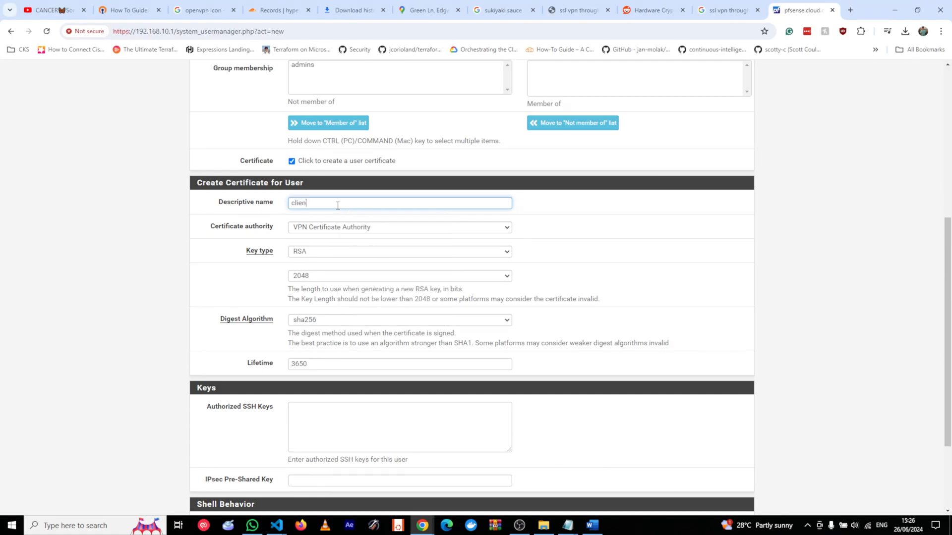
text(t_cert)
key(ctrl+a)
text(test_usercert)
scroll(170, 391, down, 3)
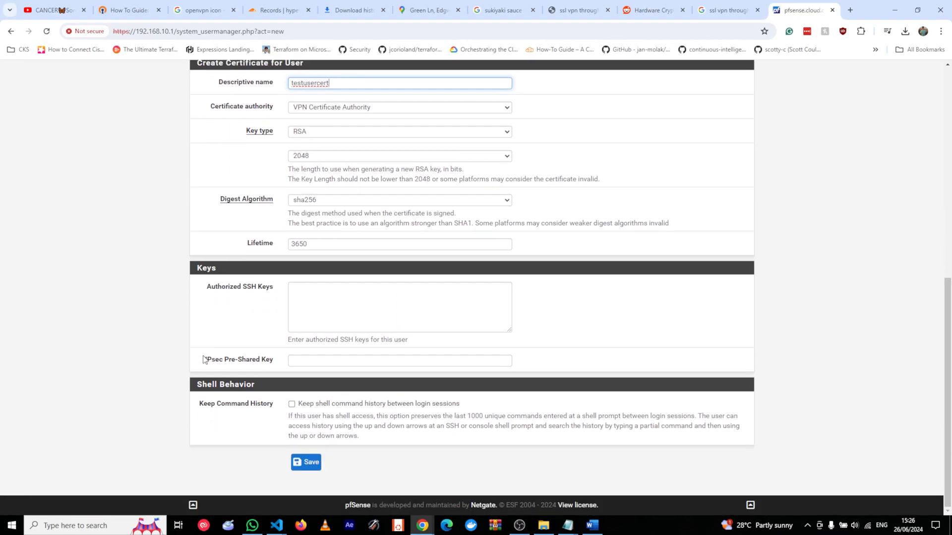
scroll(198, 342, up, 3)
scroll(156, 315, down, 3)
scroll(155, 362, up, 9)
scroll(156, 349, down, 6)
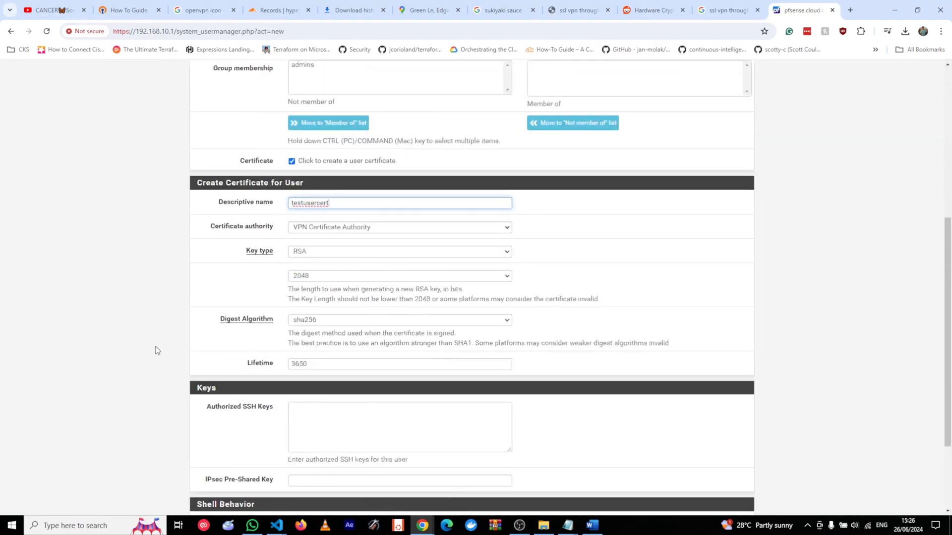
scroll(156, 350, down, 3)
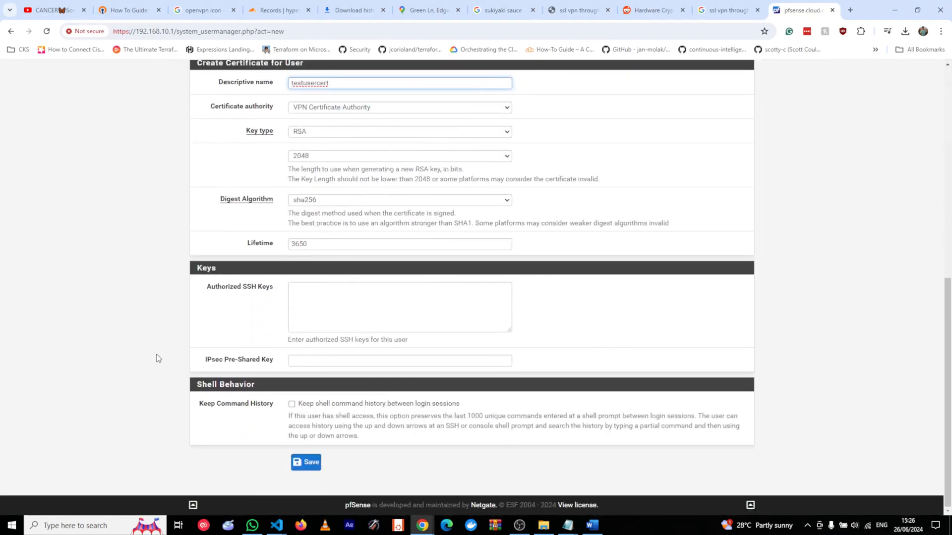
Save the new test user and reopen its settings.
click(310, 465)
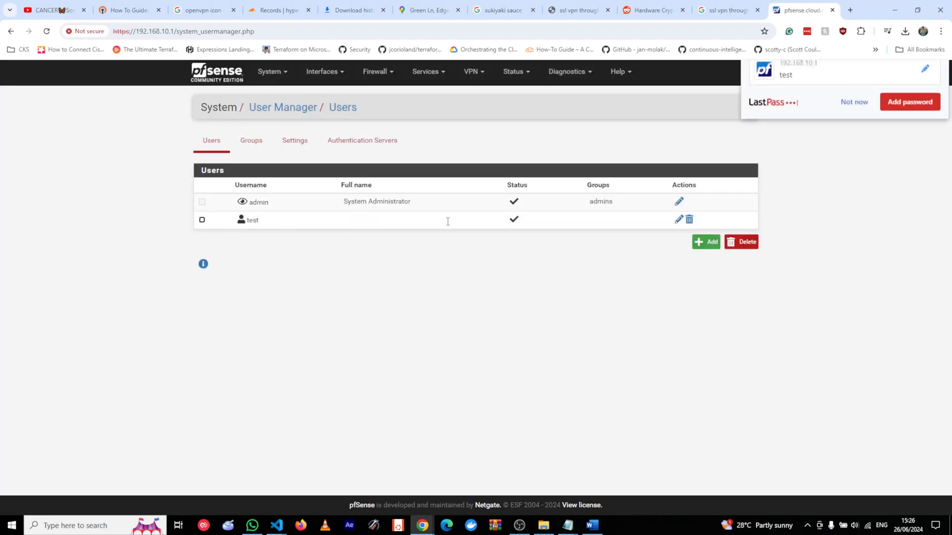
click(854, 148)
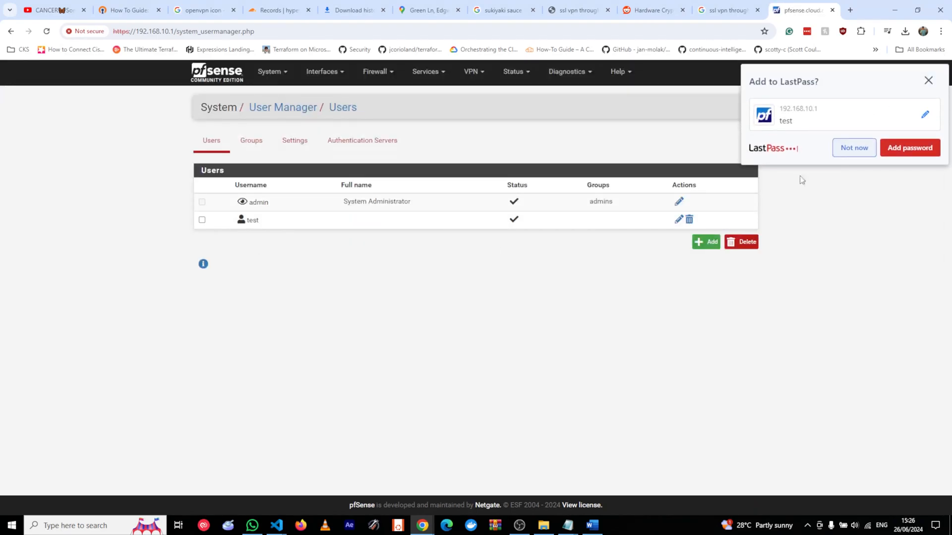
click(678, 221)
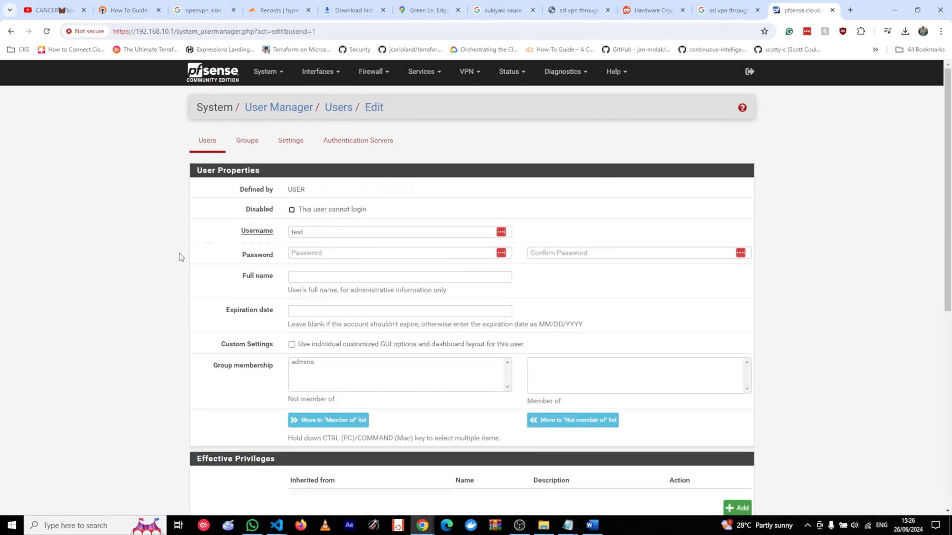
Confirm the testusercert certificate is listed under User Certificates and save the user again.
scroll(180, 257, down, 1)
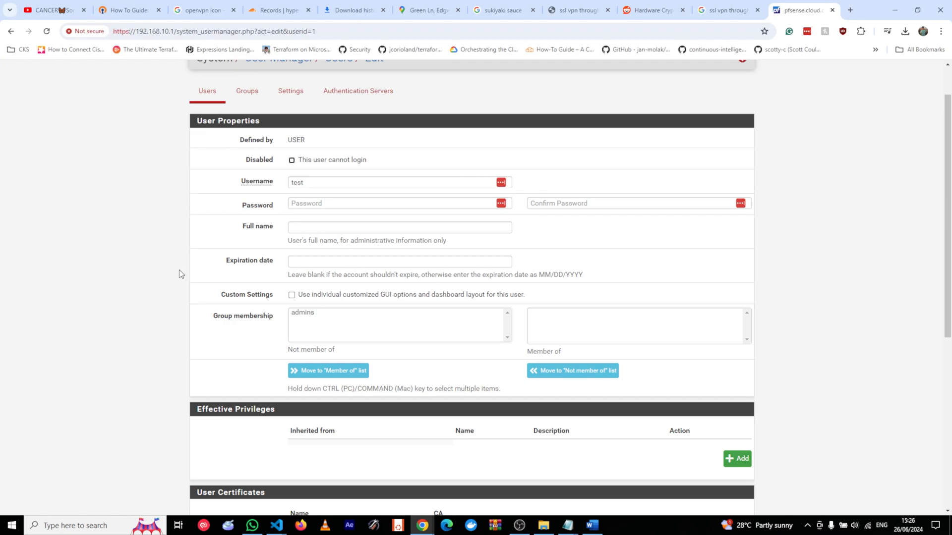
scroll(179, 269, down, 2)
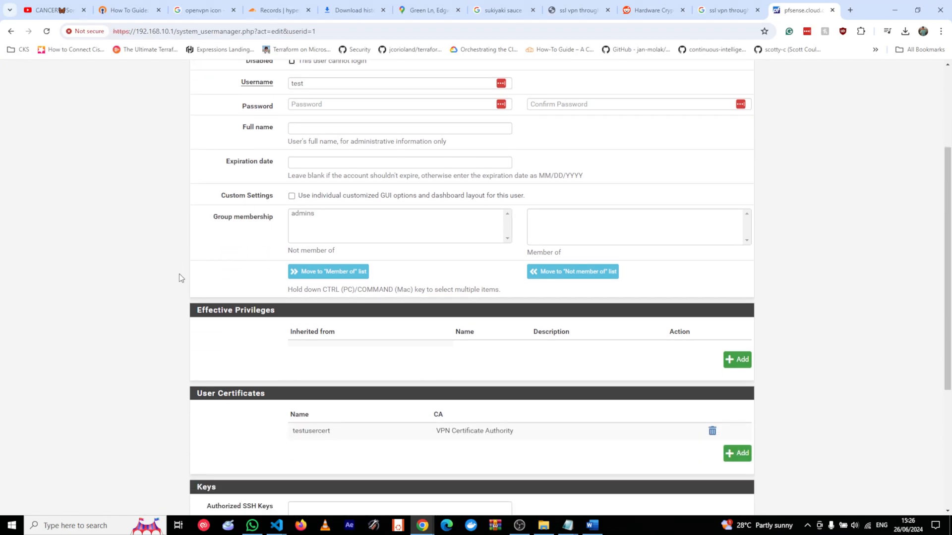
scroll(180, 274, up, 3)
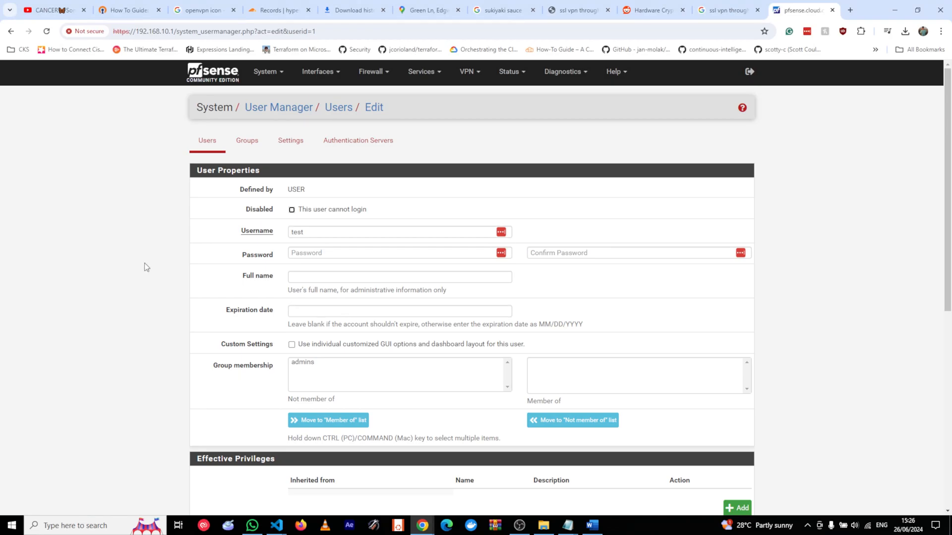
scroll(122, 274, down, 7)
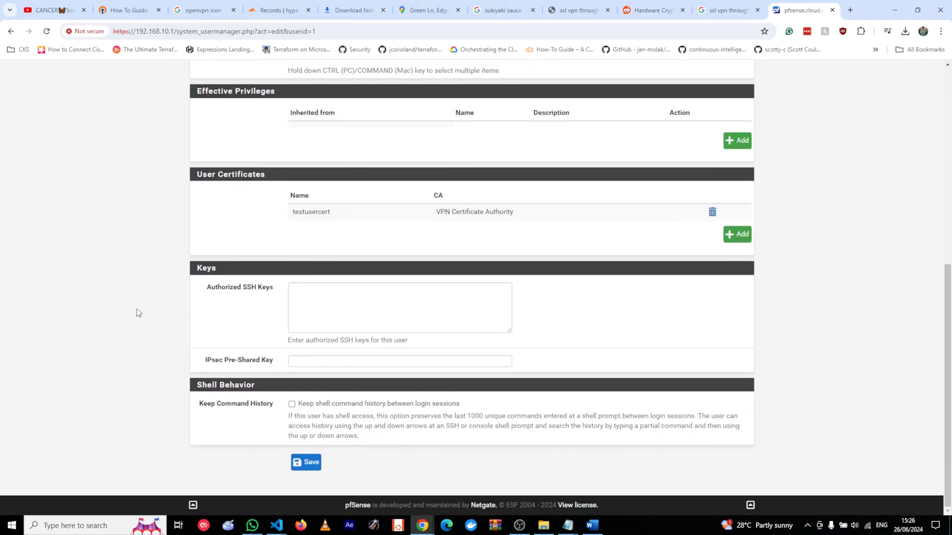
scroll(144, 355, up, 8)
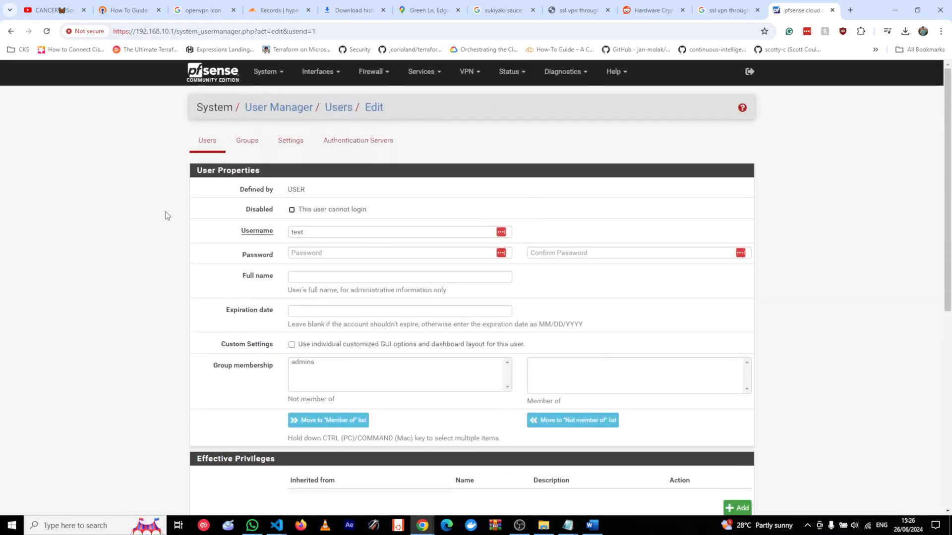
scroll(165, 211, down, 6)
scroll(213, 367, down, 1)
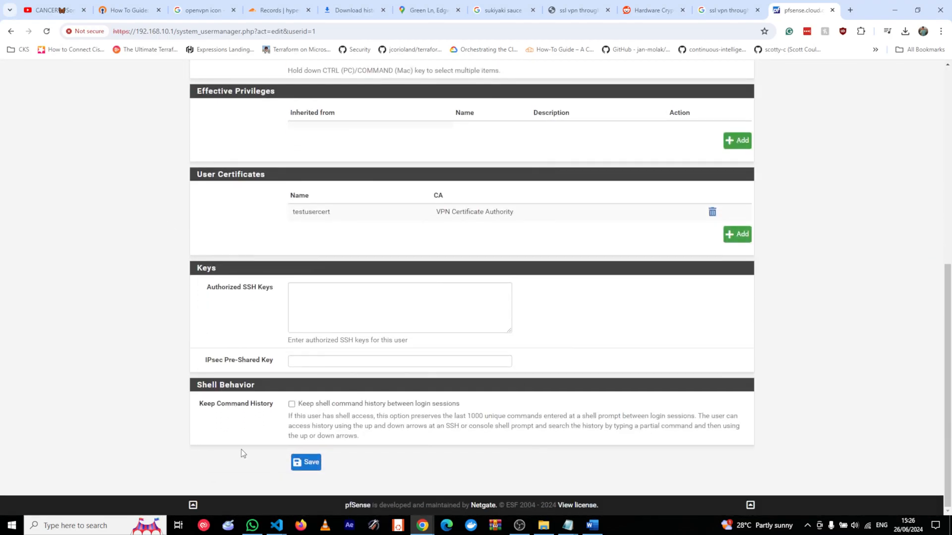
click(303, 466)
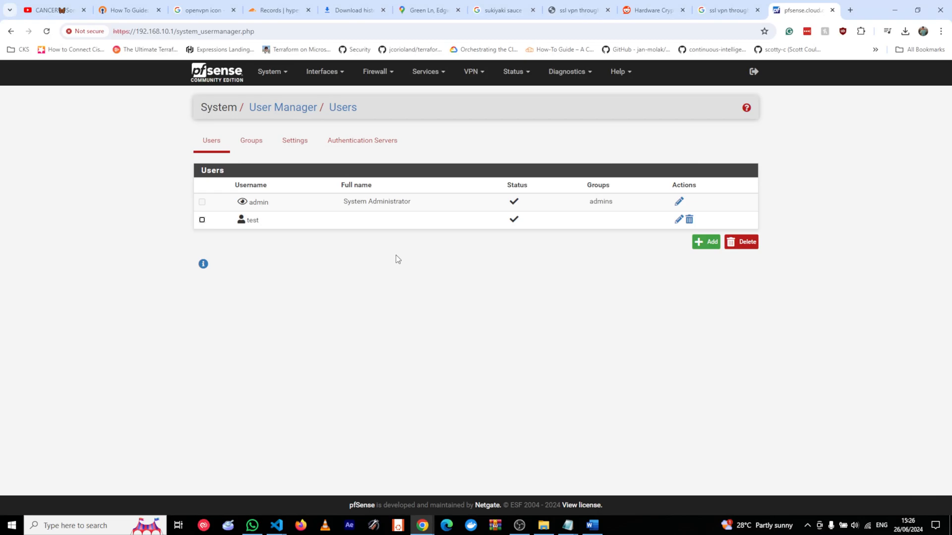
click(473, 73)
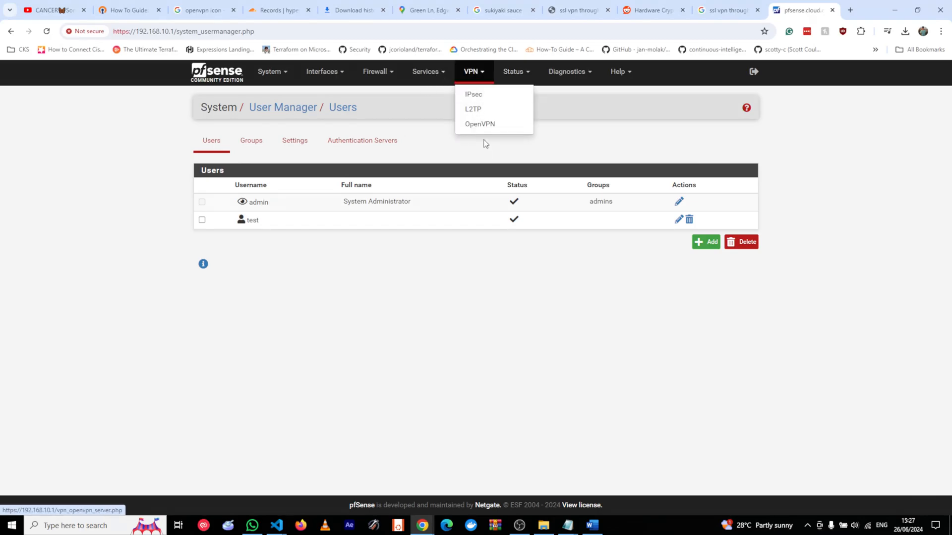
Download openvpn-pfsense-UDP4-1194-test-install-2.6.7-I001-amd64.exe from Client Export into the test folder.
click(480, 124)
click(447, 140)
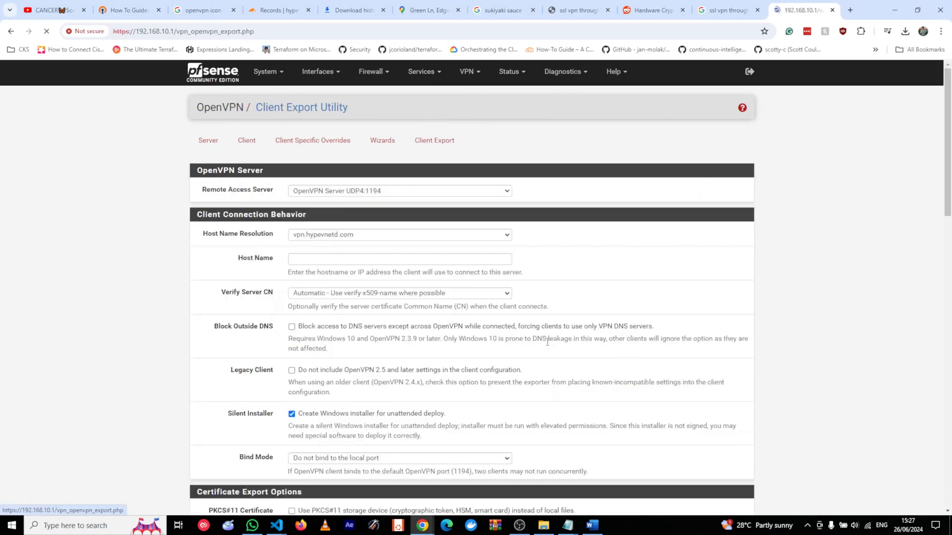
scroll(496, 337, down, 12)
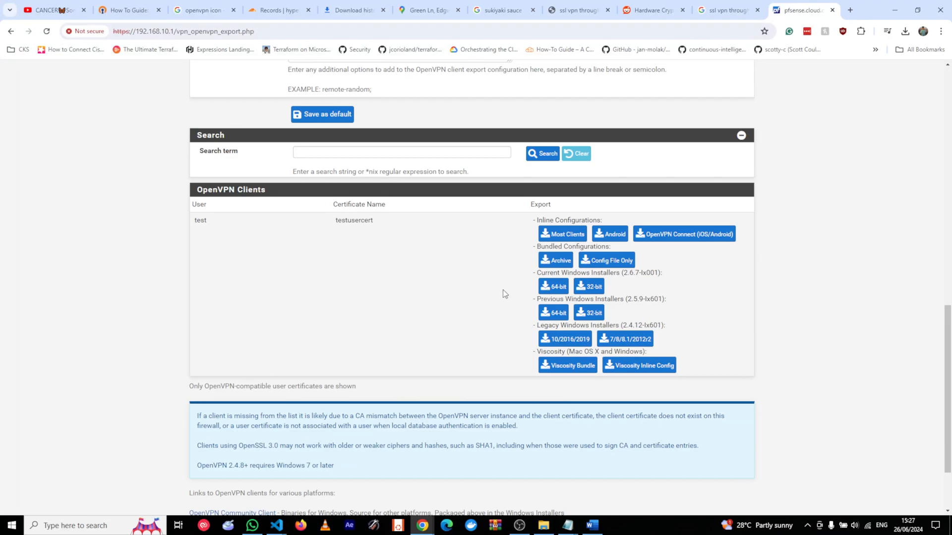
click(554, 290)
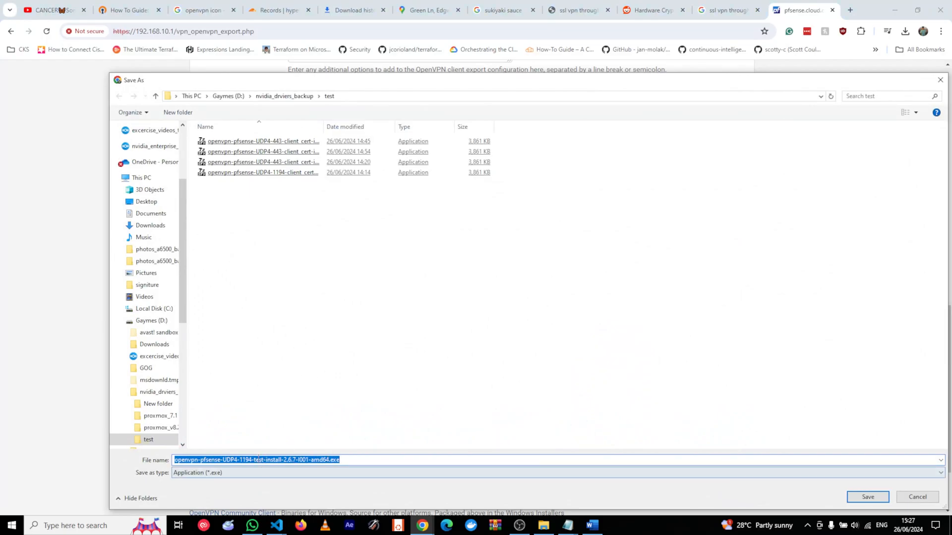
click(378, 460)
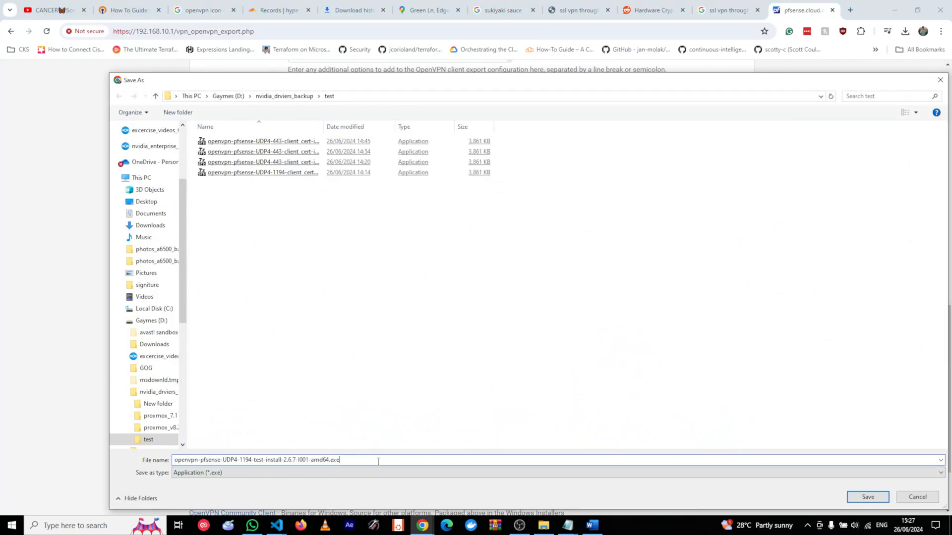
click(868, 496)
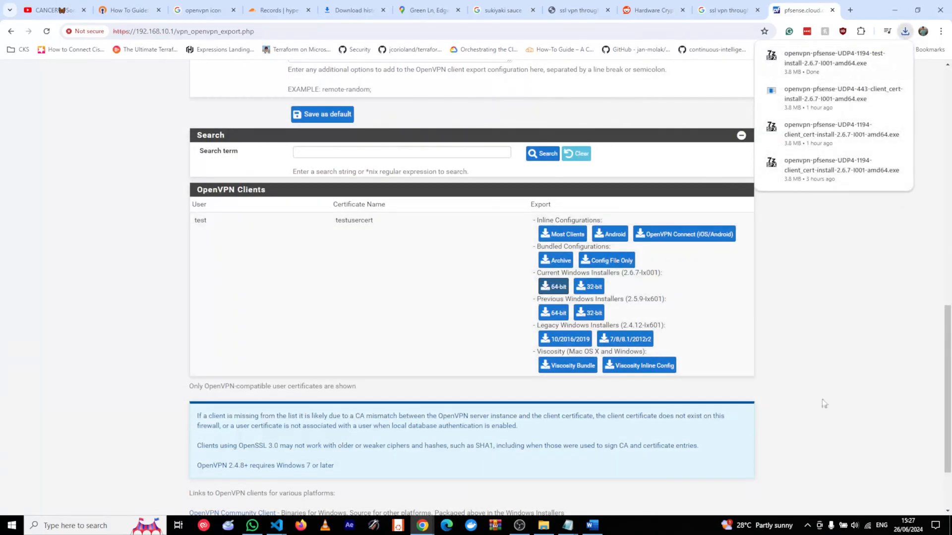
Run the downloaded installer, allowing it through SmartScreen's Run anyway and Avast's scan.
click(868, 527)
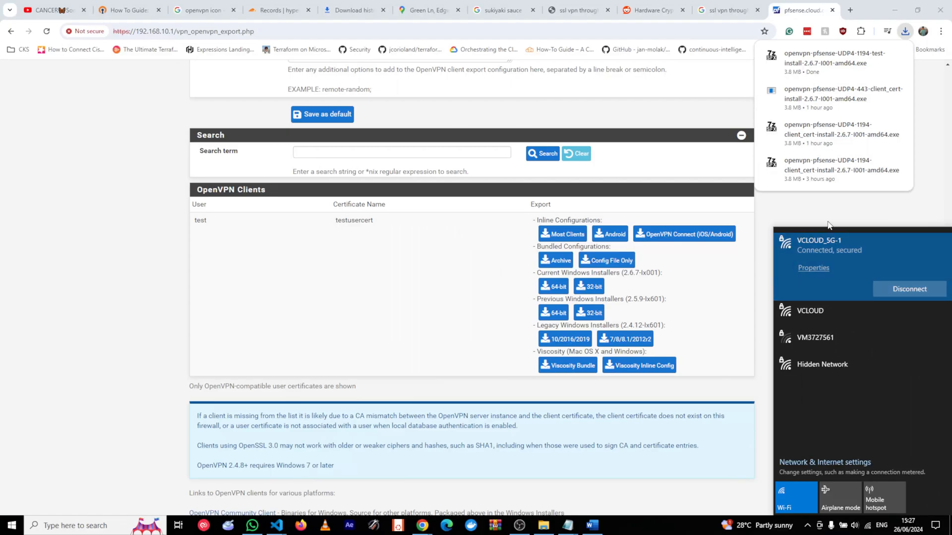
click(821, 70)
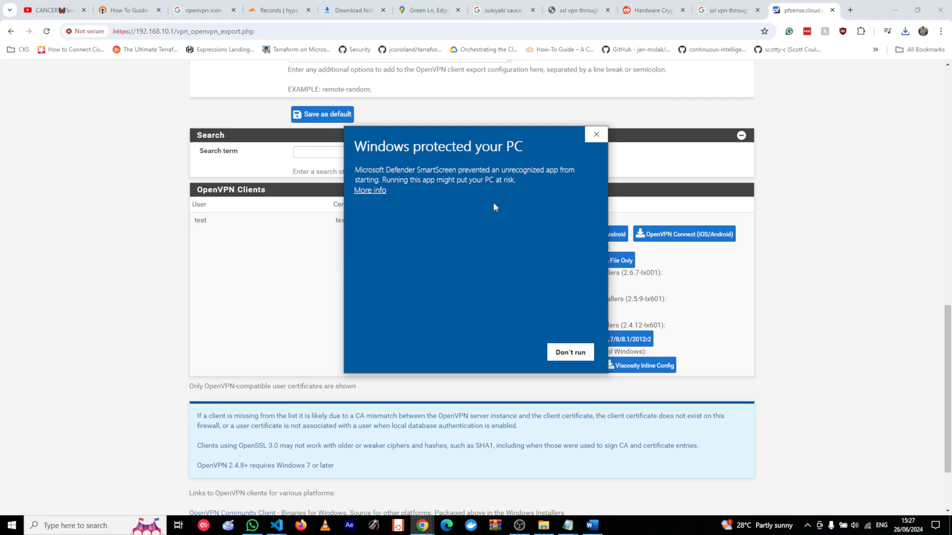
click(361, 194)
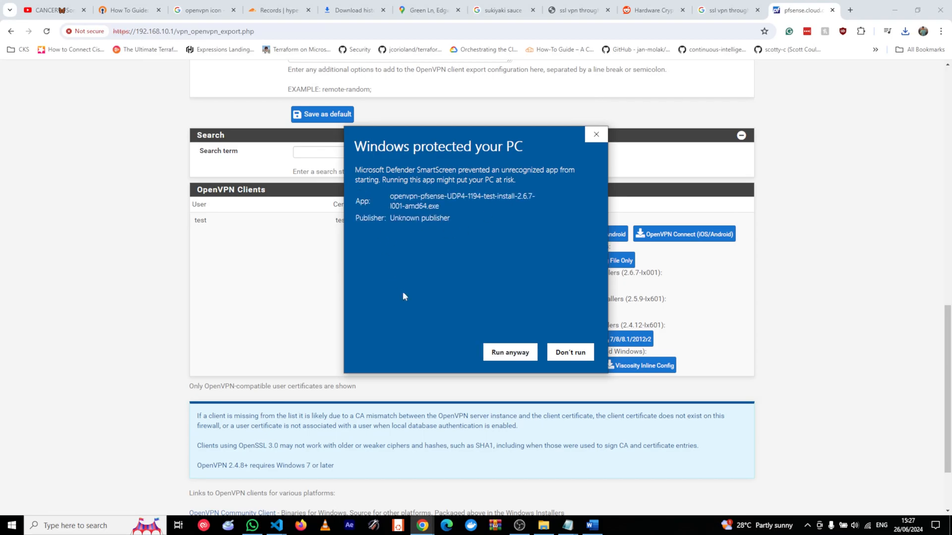
click(509, 352)
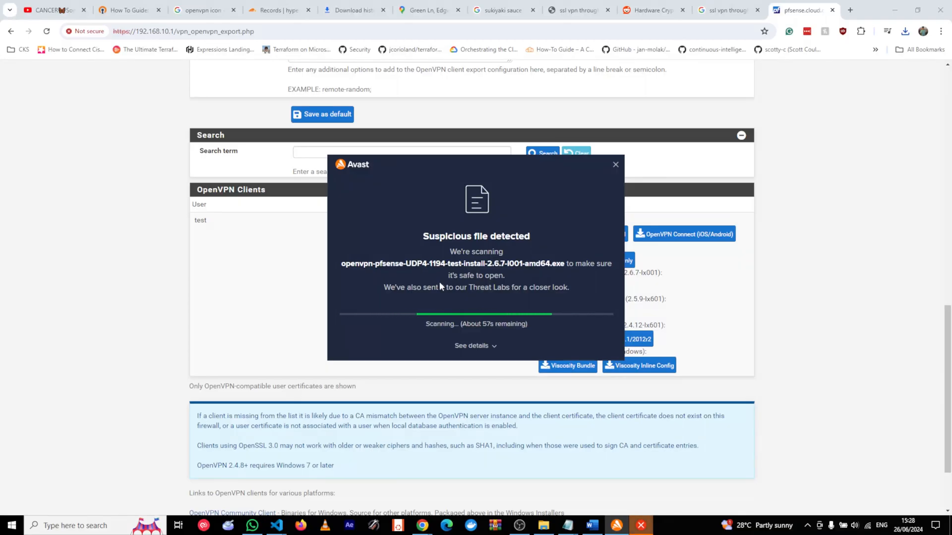
click(461, 345)
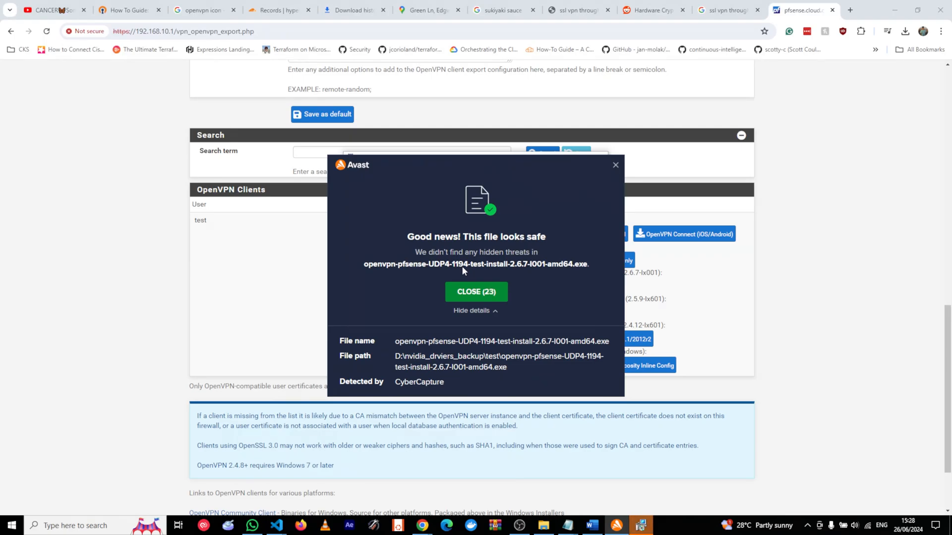
click(490, 292)
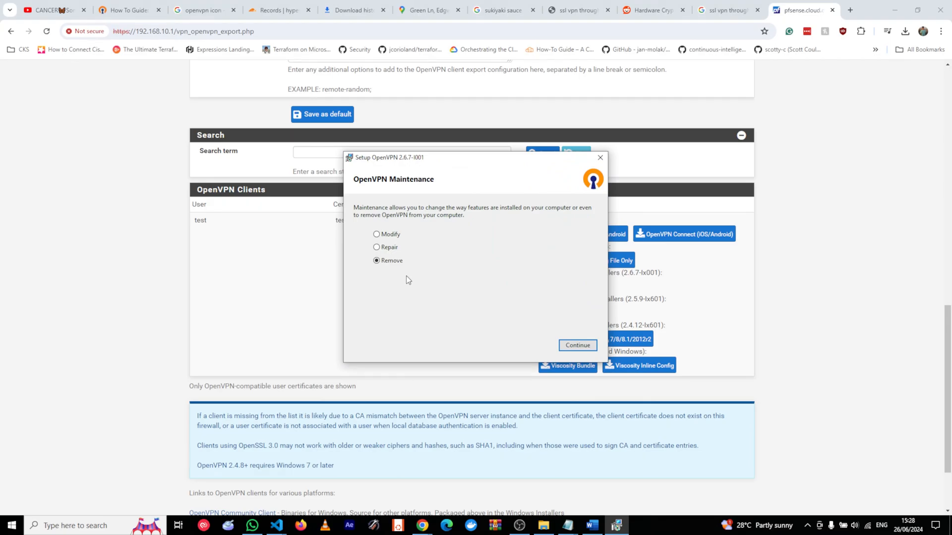
Choose Remove to uninstall the existing OpenVPN 2.6.7, then close setup when finished.
click(390, 234)
click(386, 248)
click(384, 261)
click(578, 347)
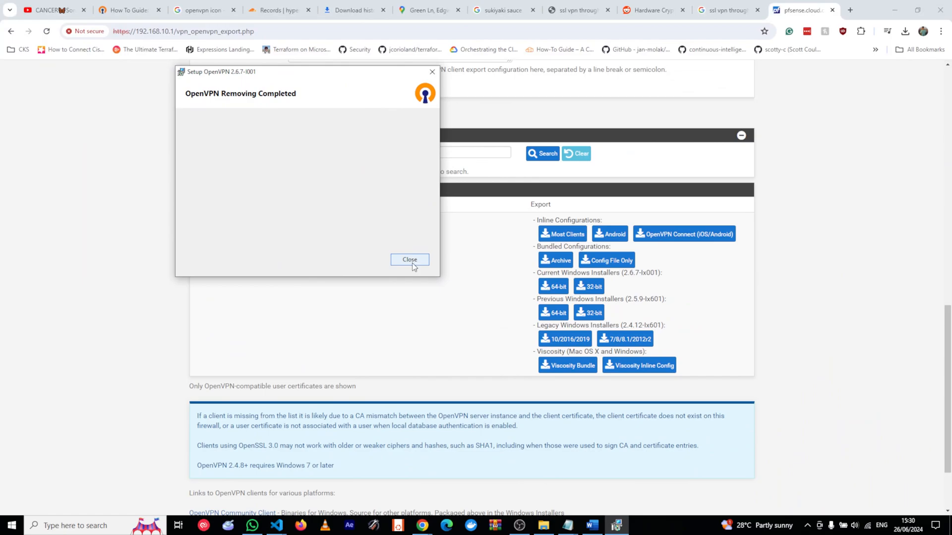
click(411, 260)
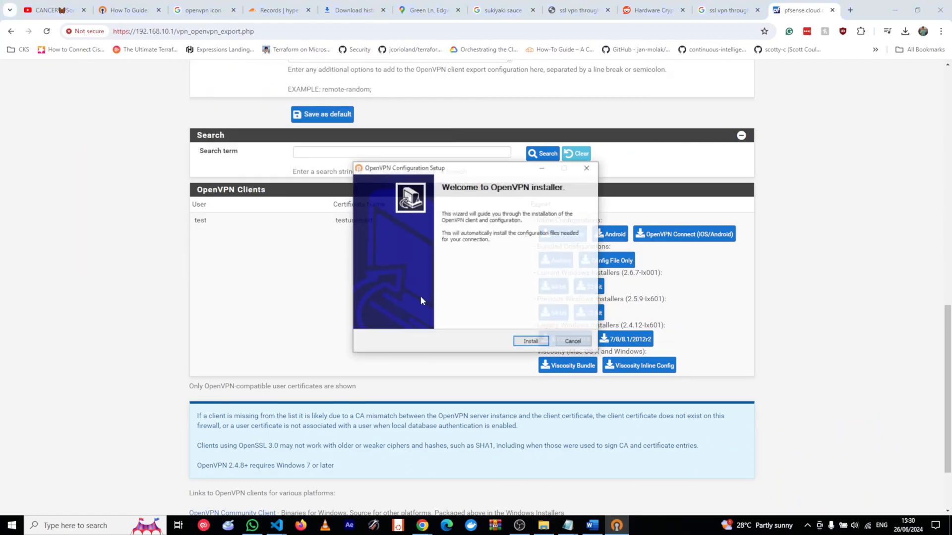
Try installing the client configuration, then cancel after it aborts for lacking OpenVPN.
click(531, 342)
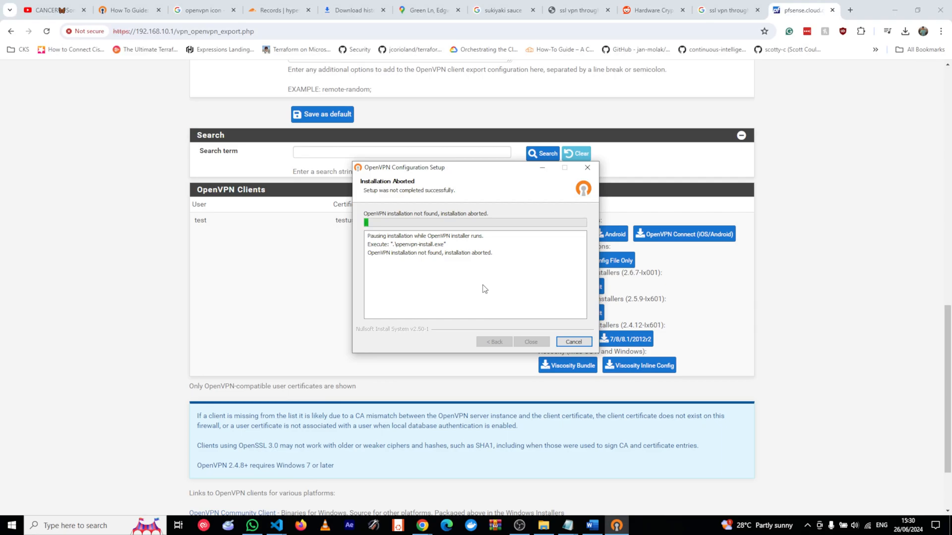
click(570, 341)
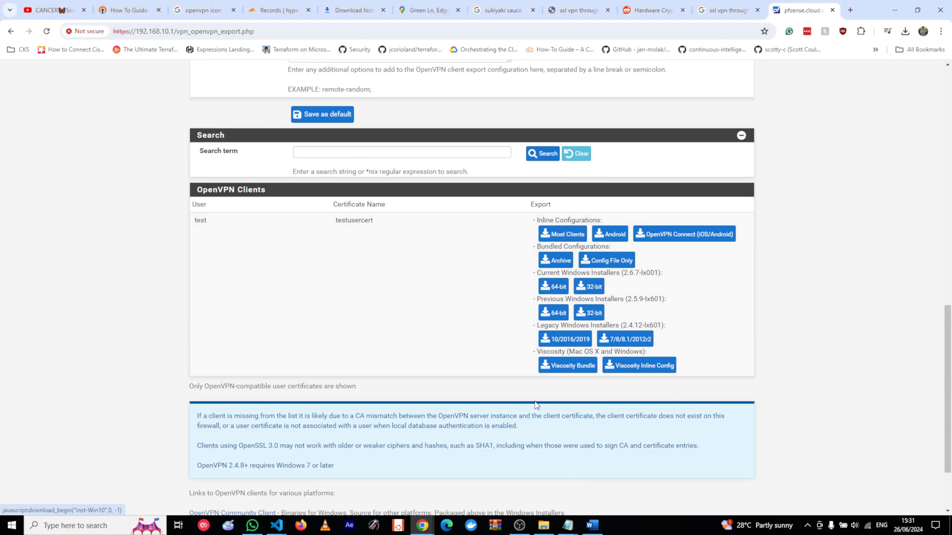
Re-download the 64-bit installer, run it past SmartScreen and Avast, and choose Install Now.
click(553, 287)
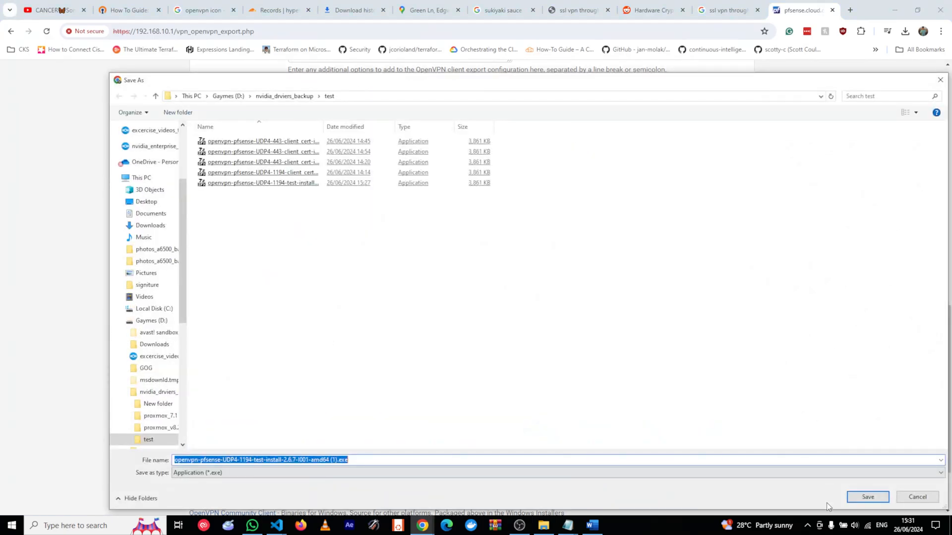
click(850, 497)
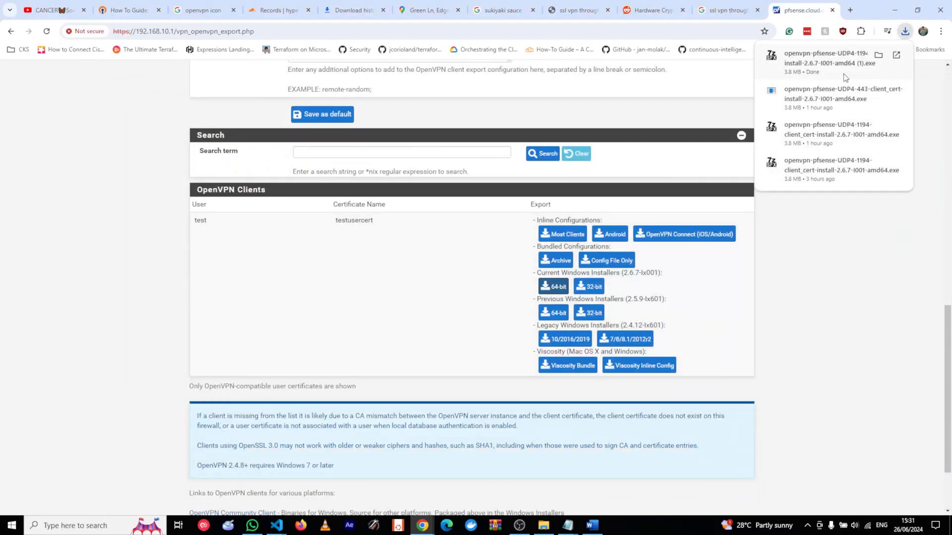
click(843, 70)
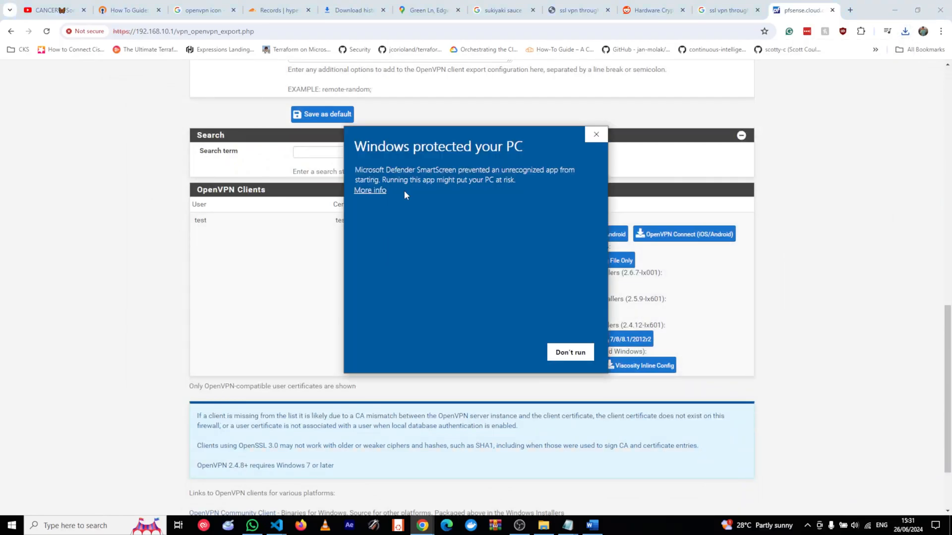
click(368, 190)
click(501, 353)
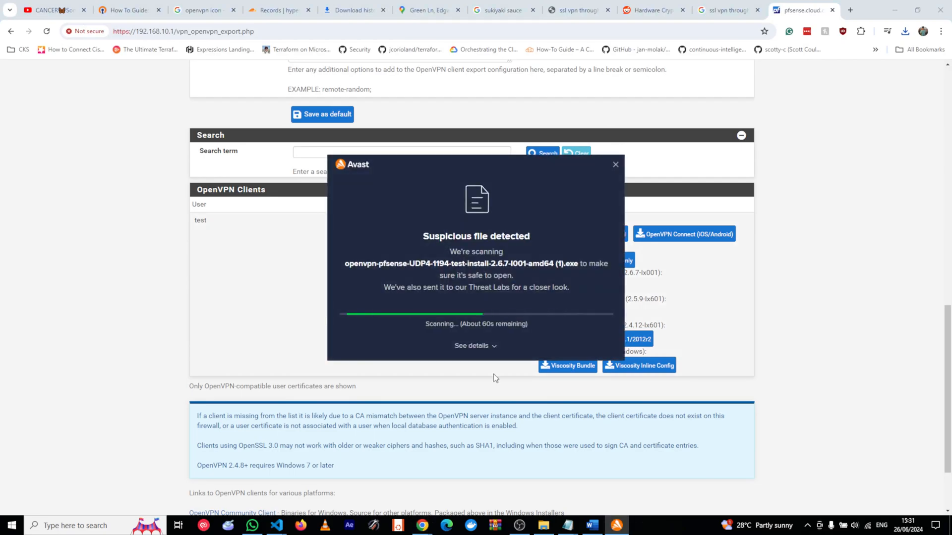
click(474, 346)
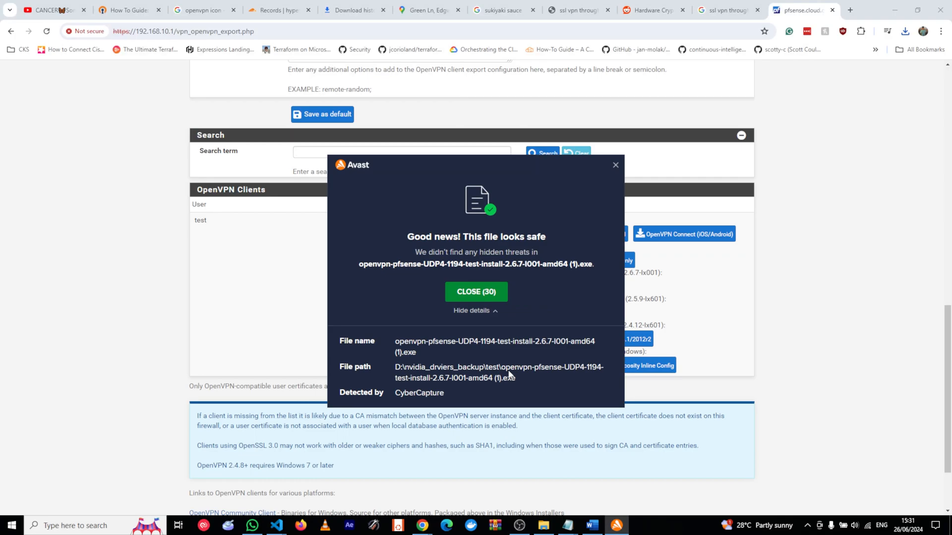
click(490, 290)
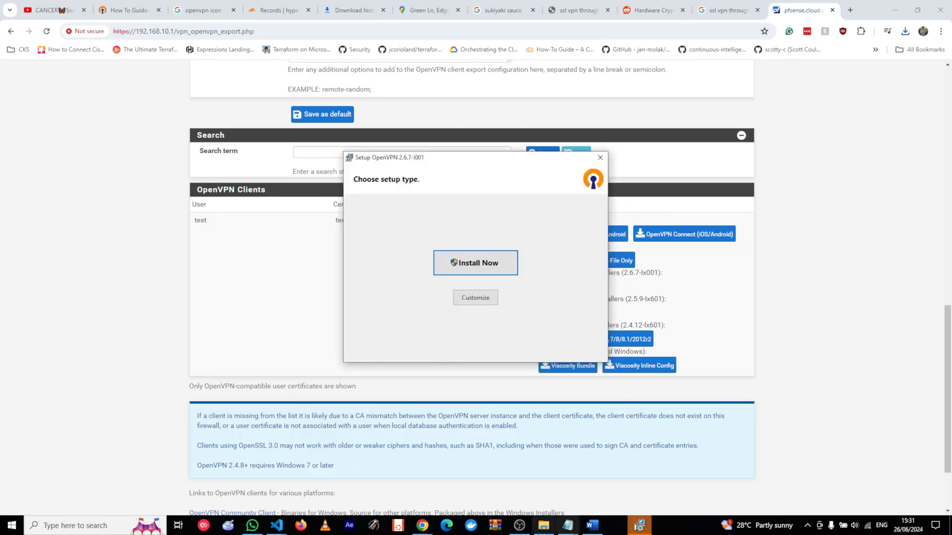
click(466, 268)
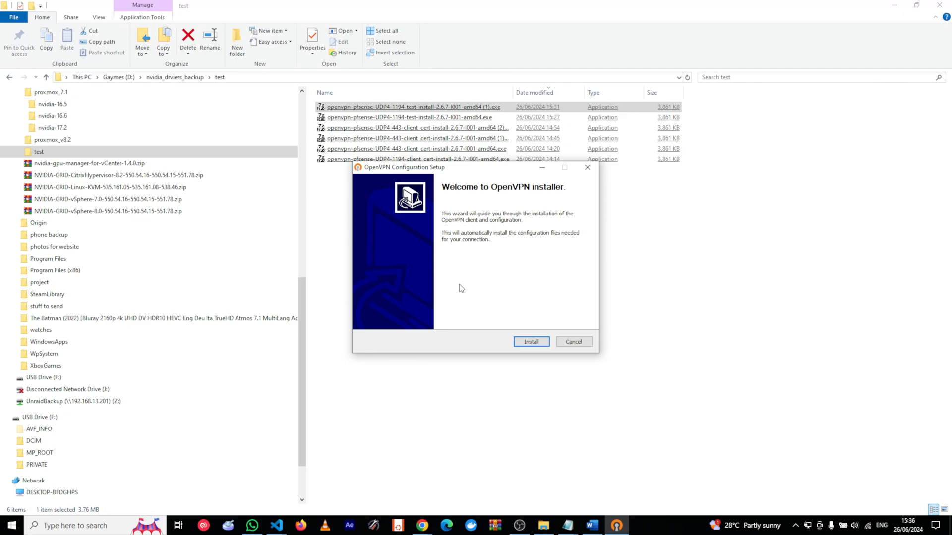
Install the test configuration, certificate and key files, then close the wizard.
click(519, 342)
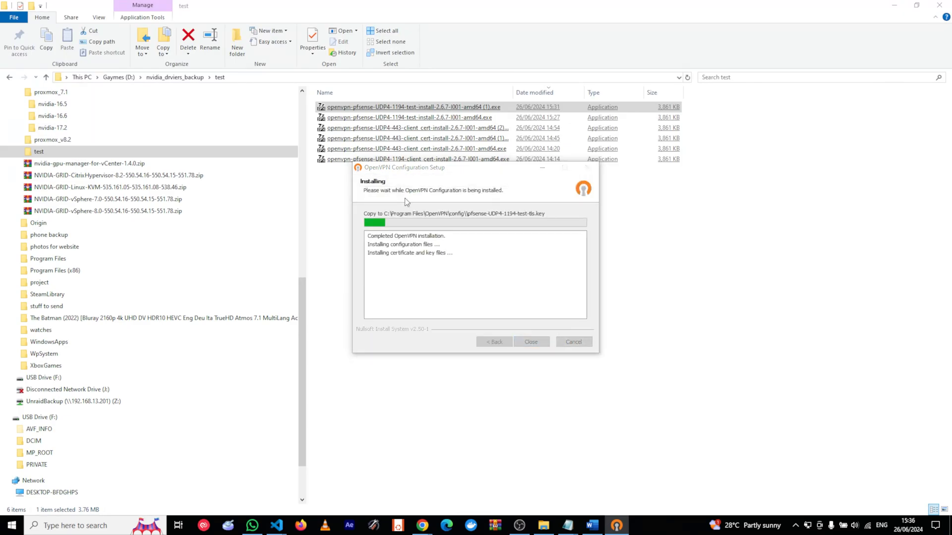
click(526, 341)
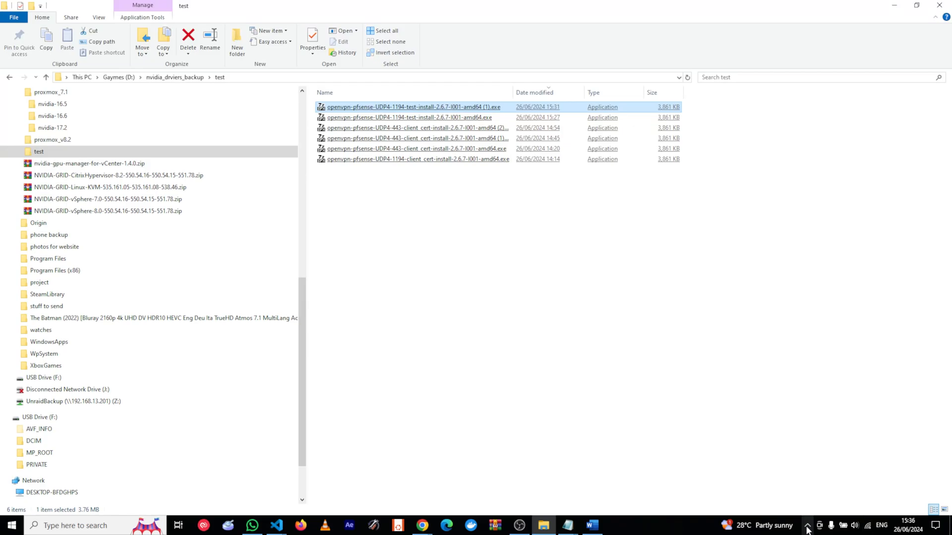
Connect Wi-Fi to the Xperia Z5 Premium_597f phone hotspot.
click(867, 526)
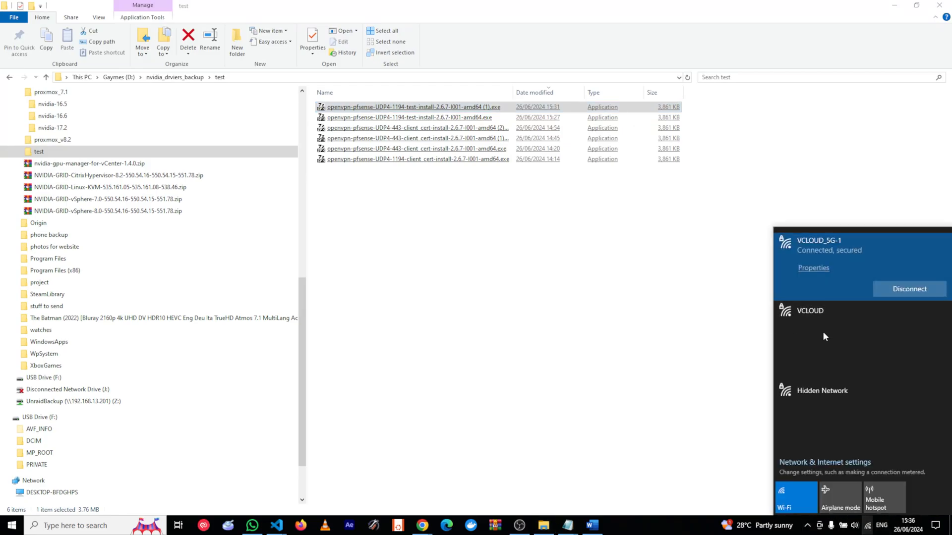
click(846, 347)
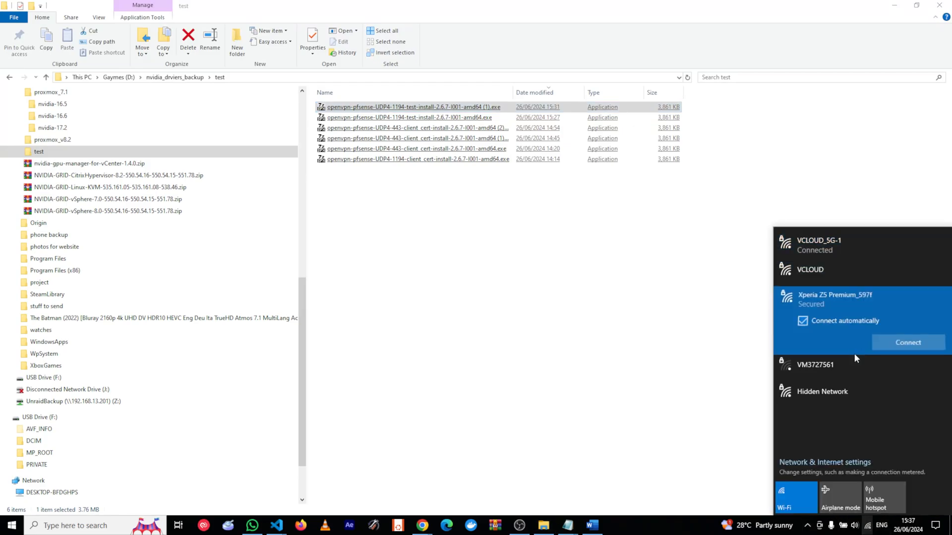
click(845, 304)
click(908, 338)
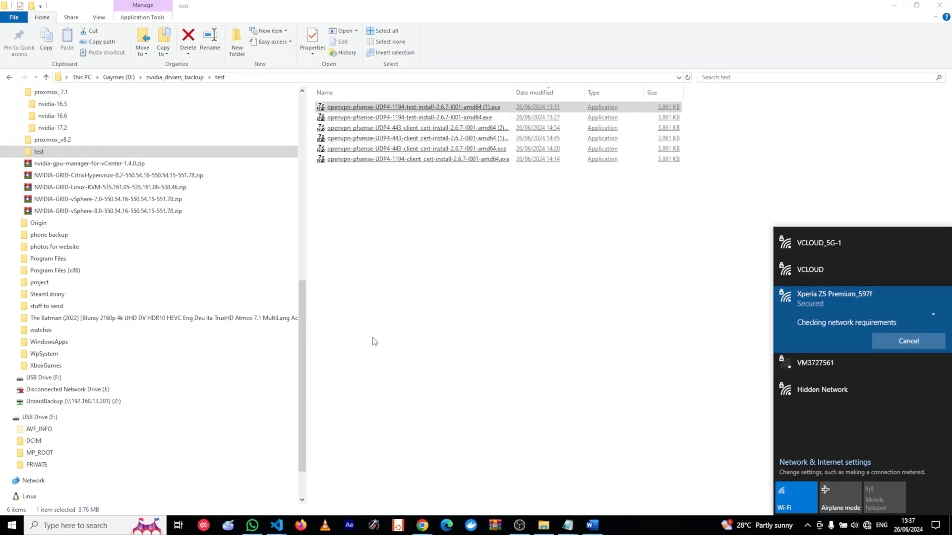
click(520, 276)
click(807, 525)
Connect the pfsense-UDP4-1194-test-config profile from the OpenVPN tray, signing in with the VPN user's credentials.
right_click(807, 505)
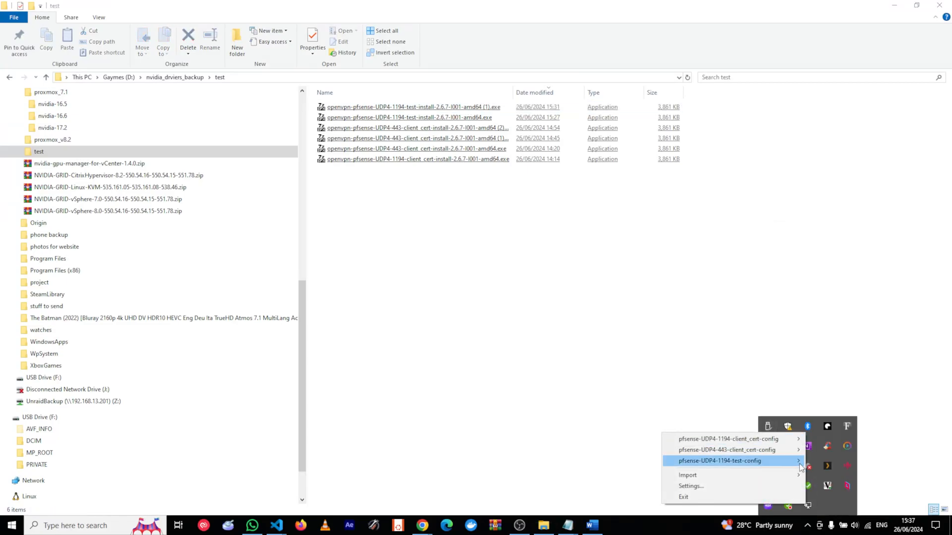
mouse_move(743, 461)
click(847, 397)
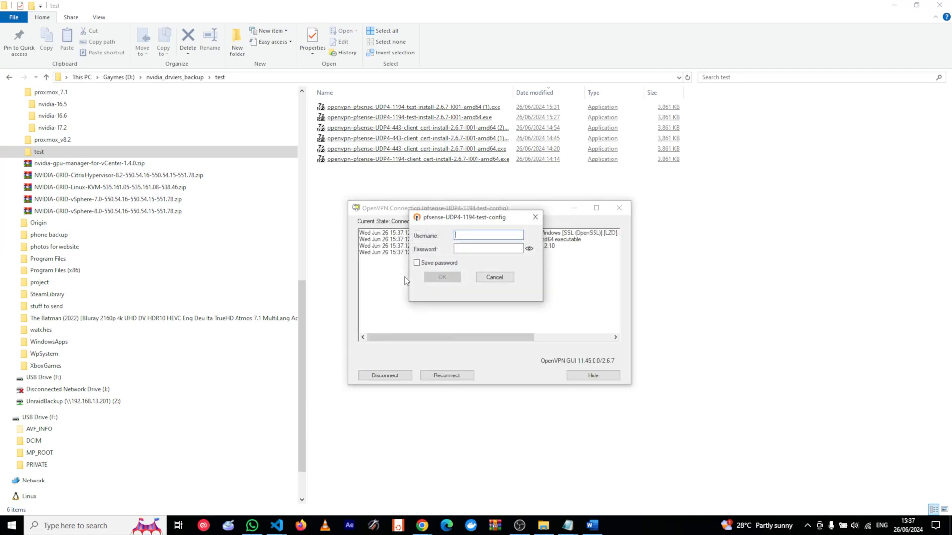
text(testtest)
key(Return)
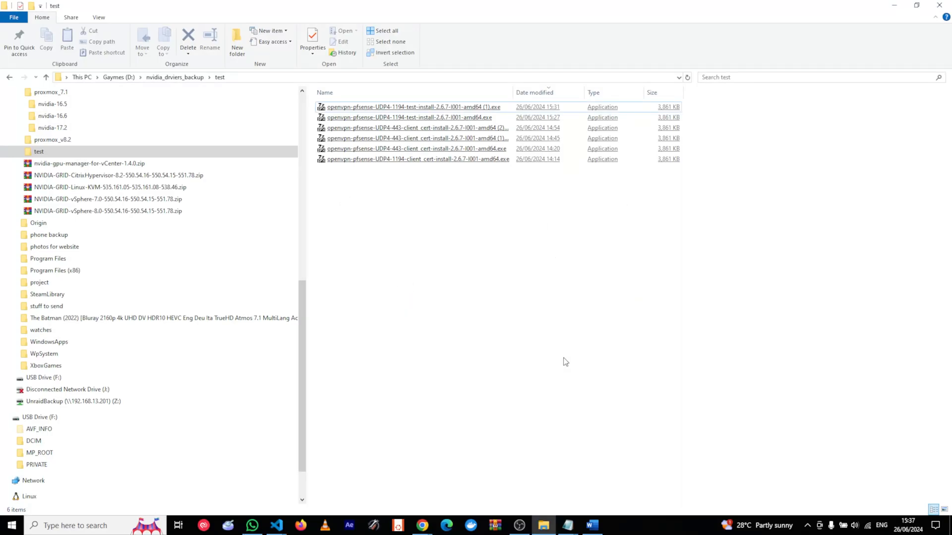
Launch Edge and browse to the firewall at 192.168.10.1 over the VPN.
click(446, 524)
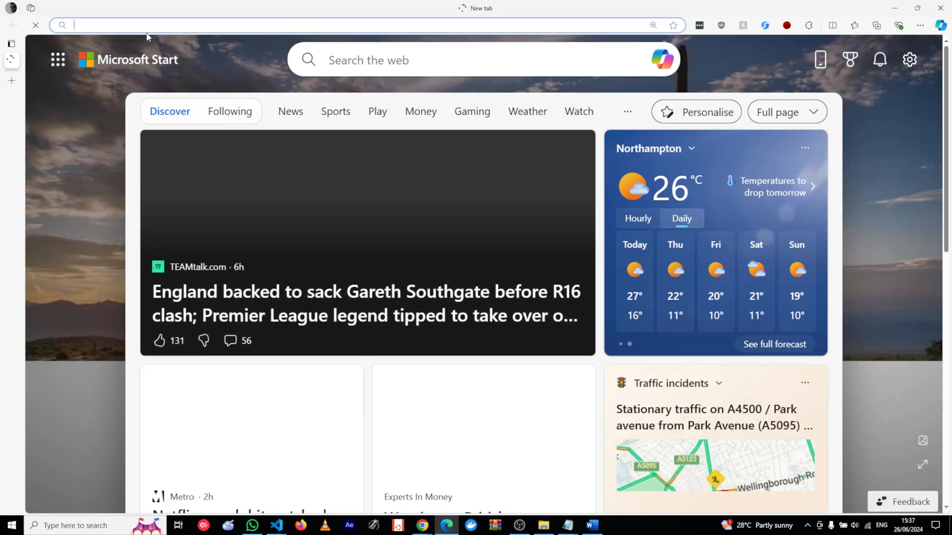
text(192.168.1)
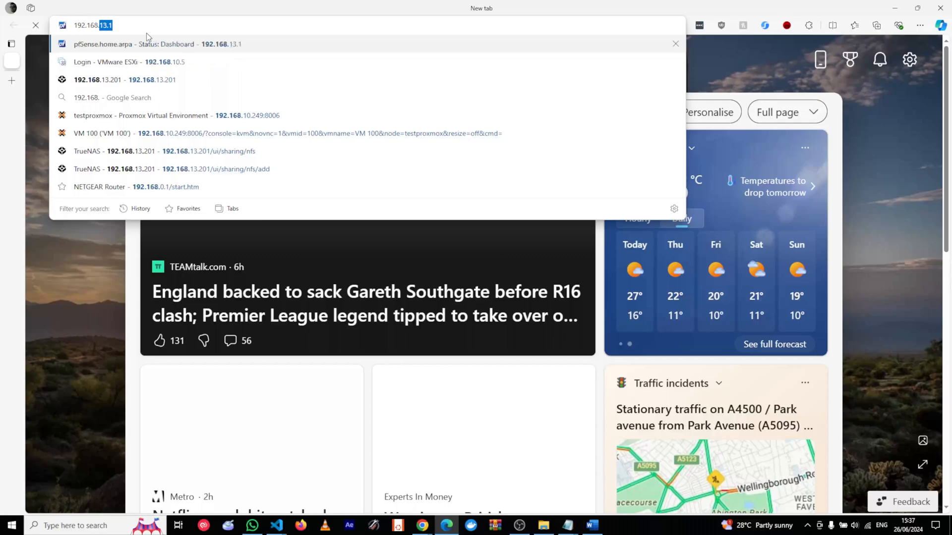
text(0.1)
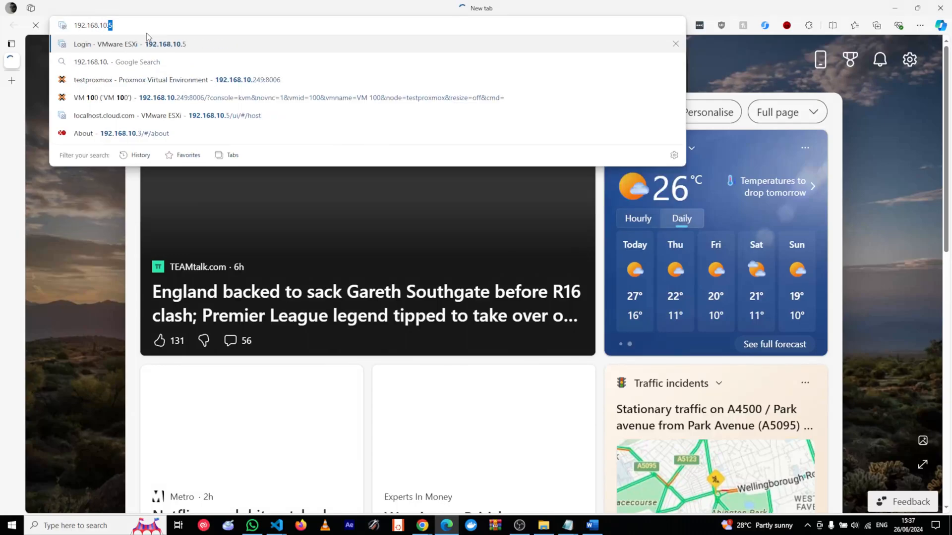
key(Return)
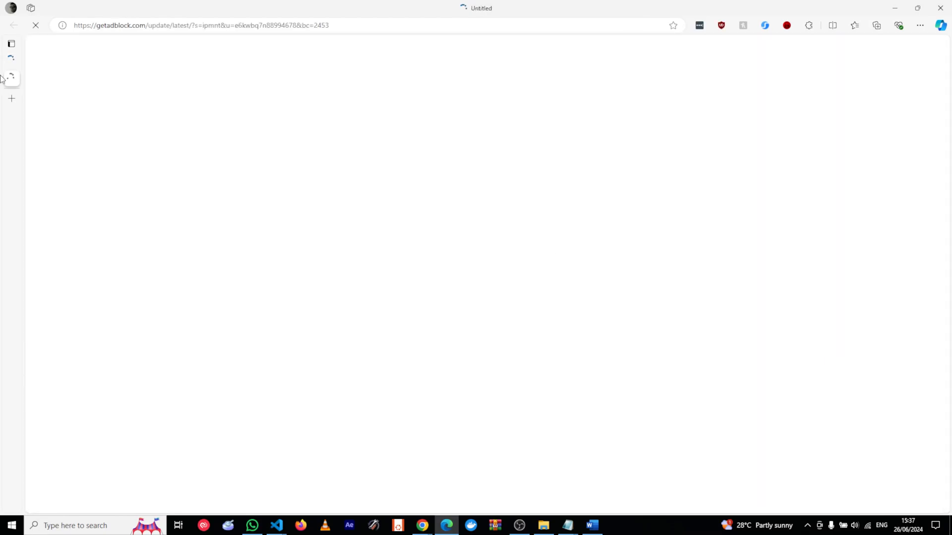
Close the stray ad-blocker update tab and clear the address bar for a new address.
click(261, 78)
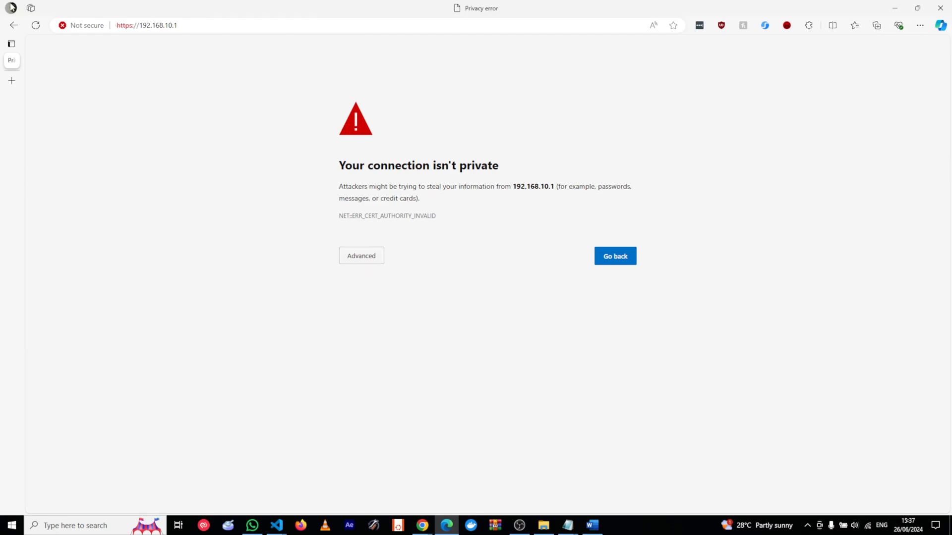
click(201, 26)
key(BackSpace)
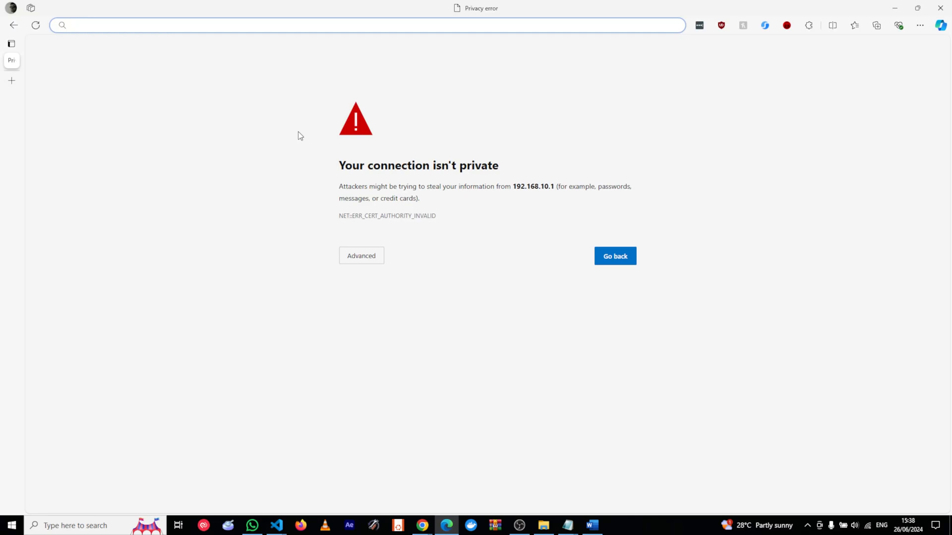
text(1)
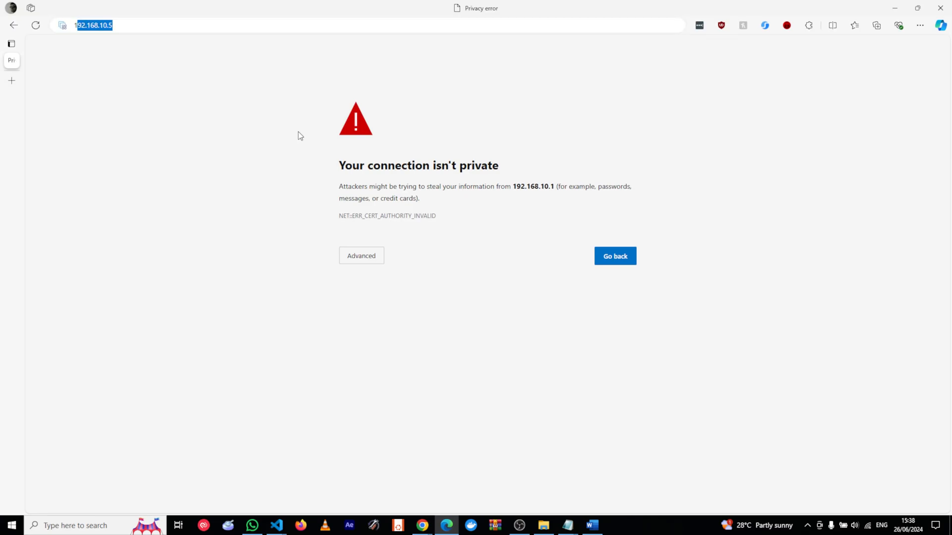
text(9)
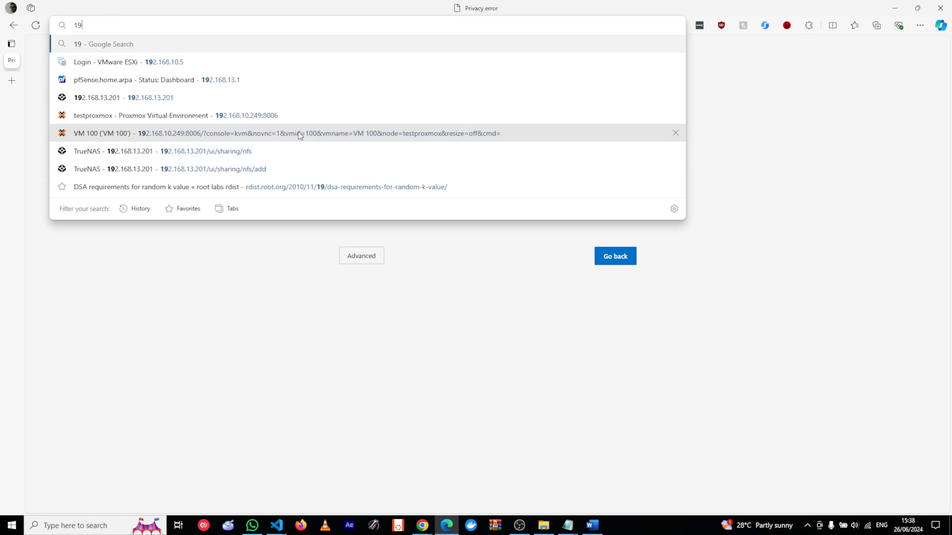
Open the TrueNAS server at 192.168.13.201 from the address suggestions and focus its sign-in fields.
click(176, 97)
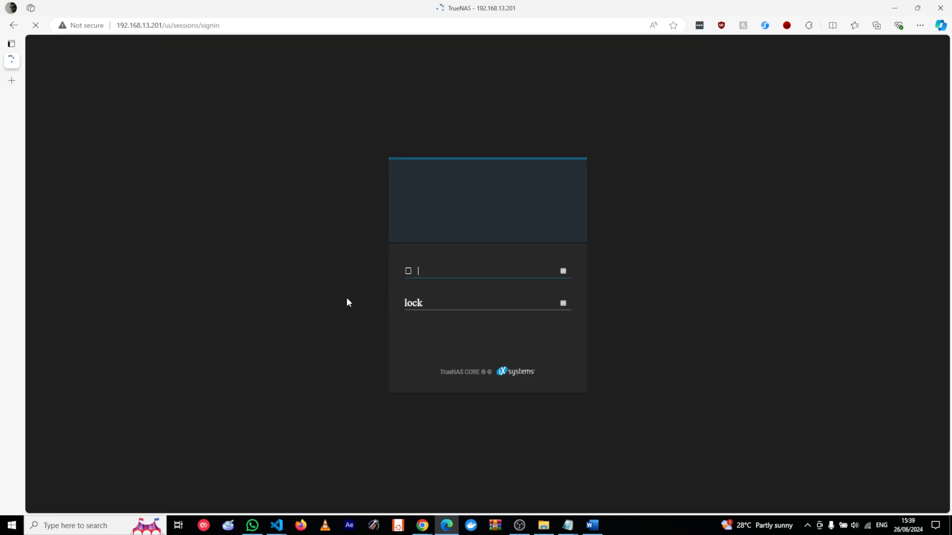
click(415, 321)
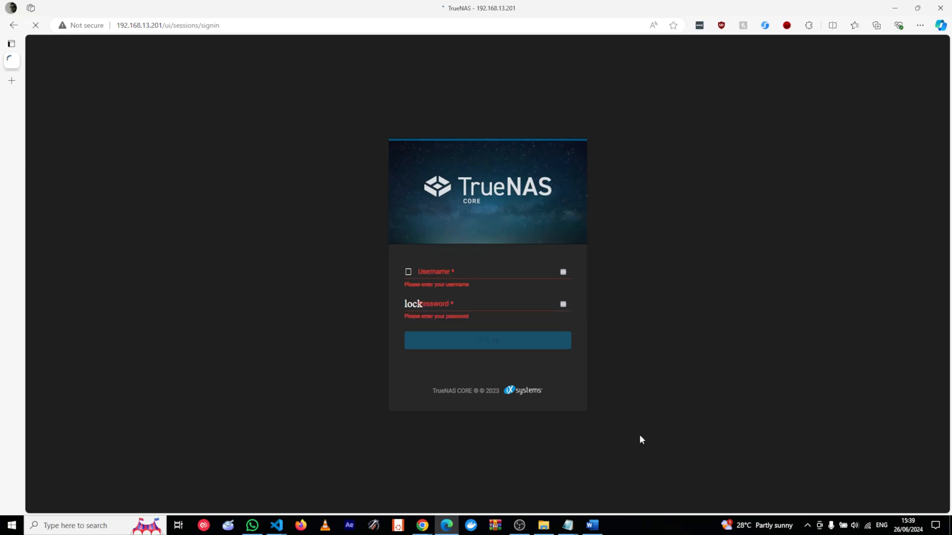
click(416, 299)
click(391, 263)
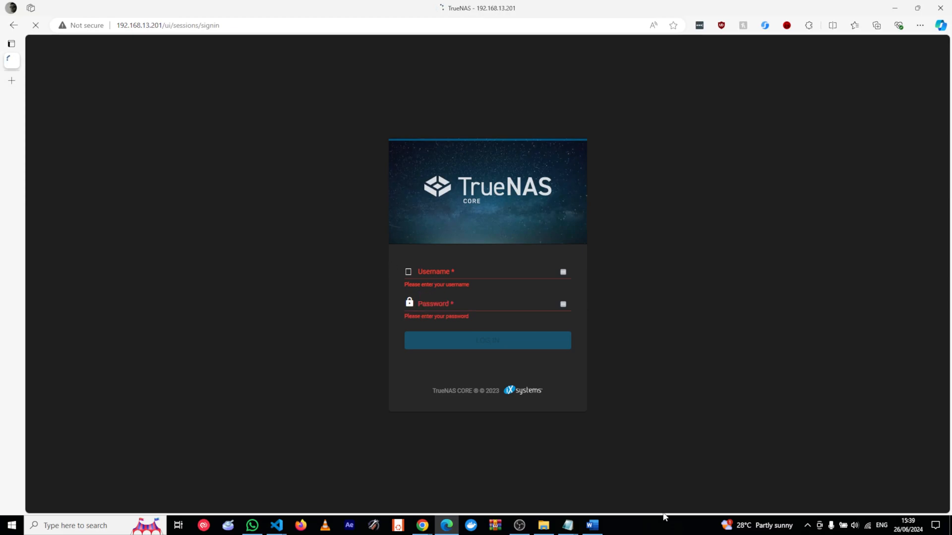